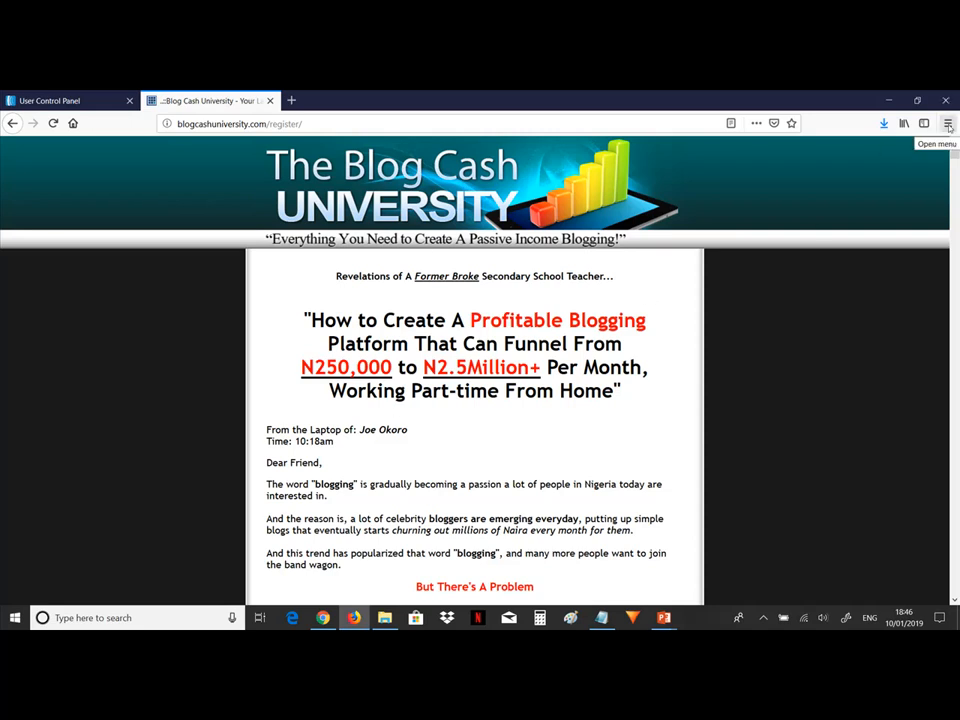
# Open the Save Page As dialog for the current web page and browse to the Documents folder.
pyautogui.click(948, 125)
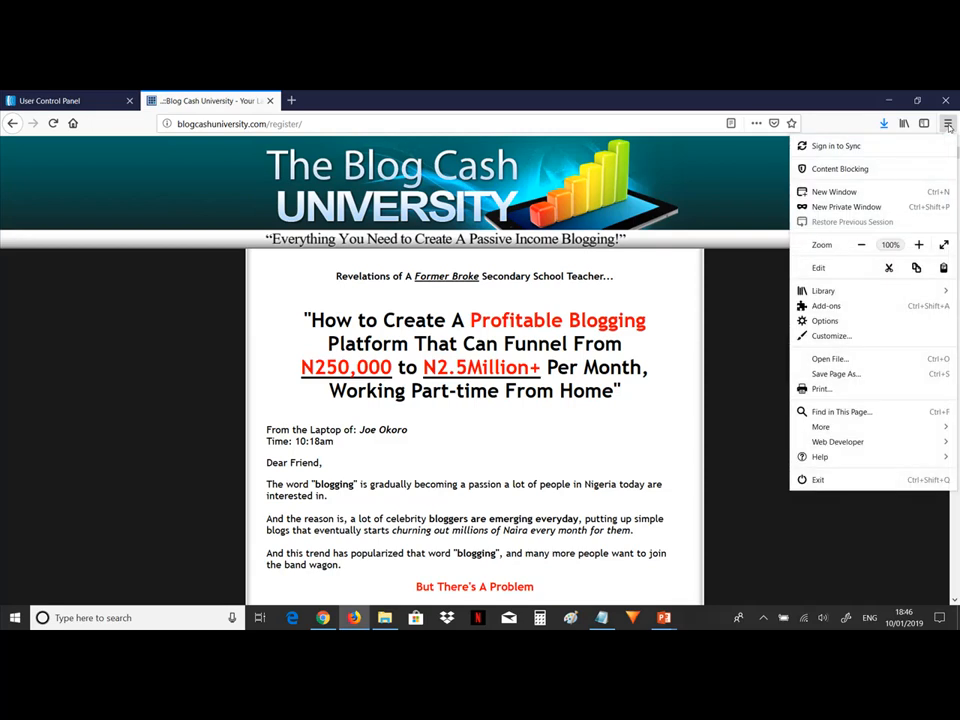
pyautogui.click(874, 375)
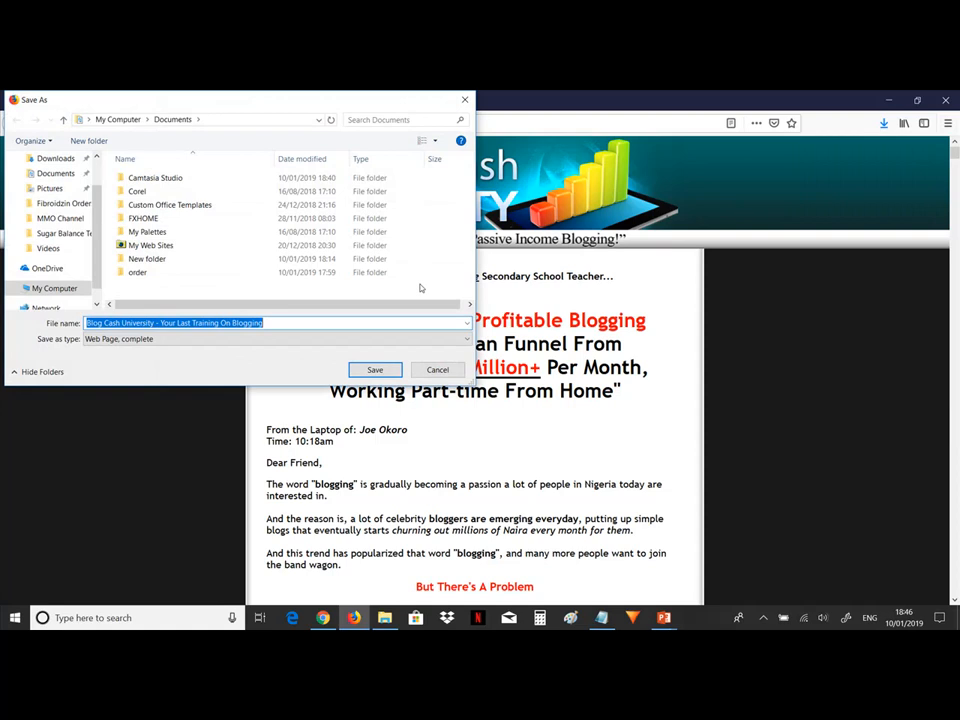
pyautogui.click(57, 175)
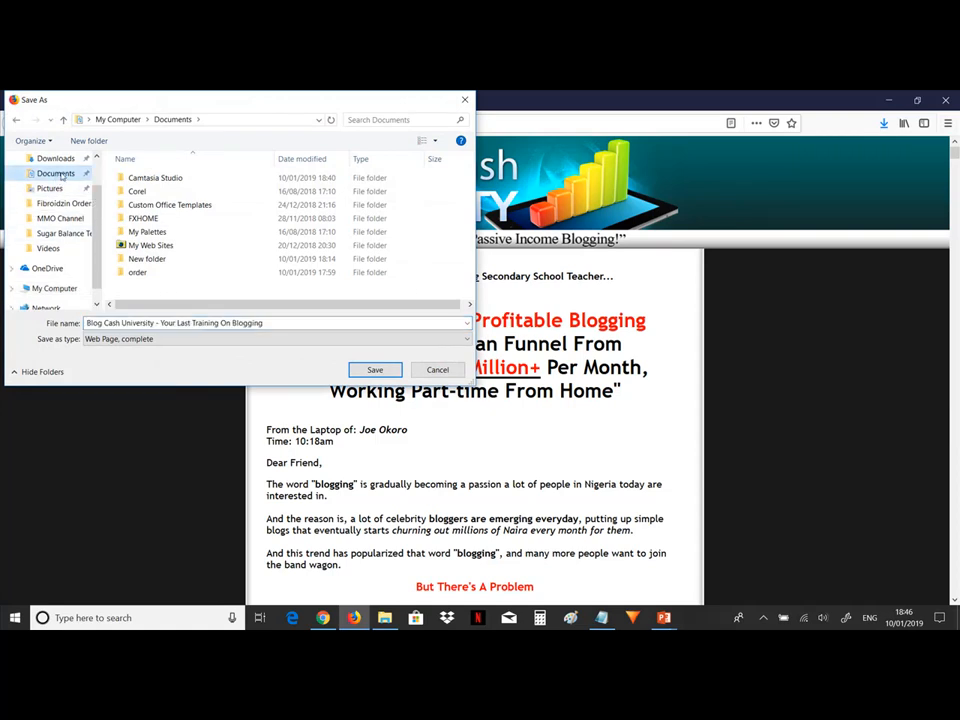
# Save the page as "blogpage" using the Web Page, complete format.
pyautogui.click(264, 325)
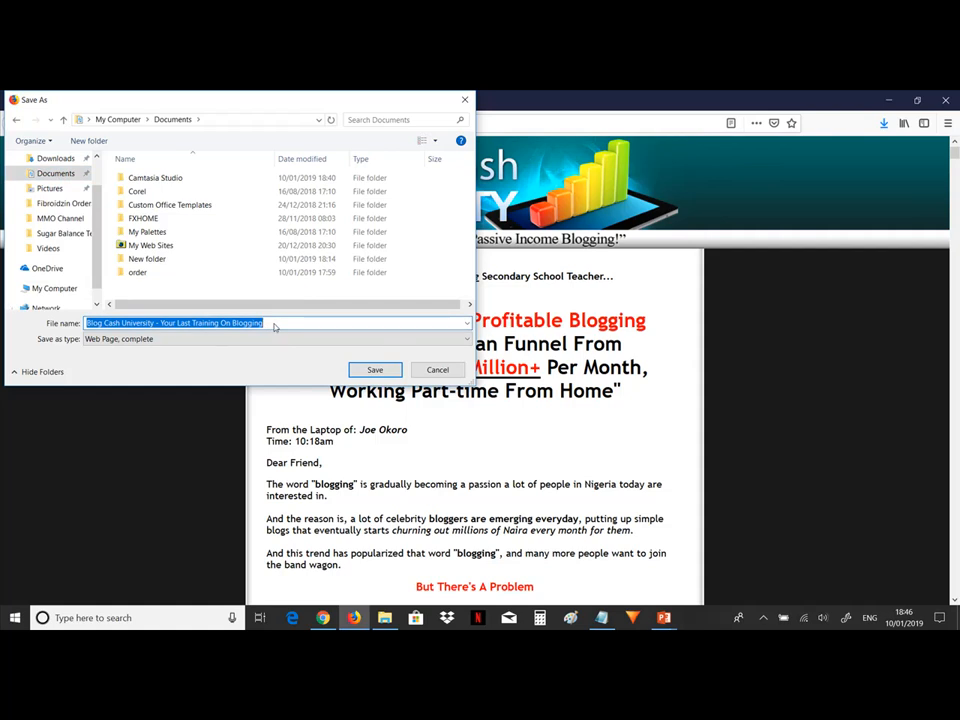
pyautogui.write('b')
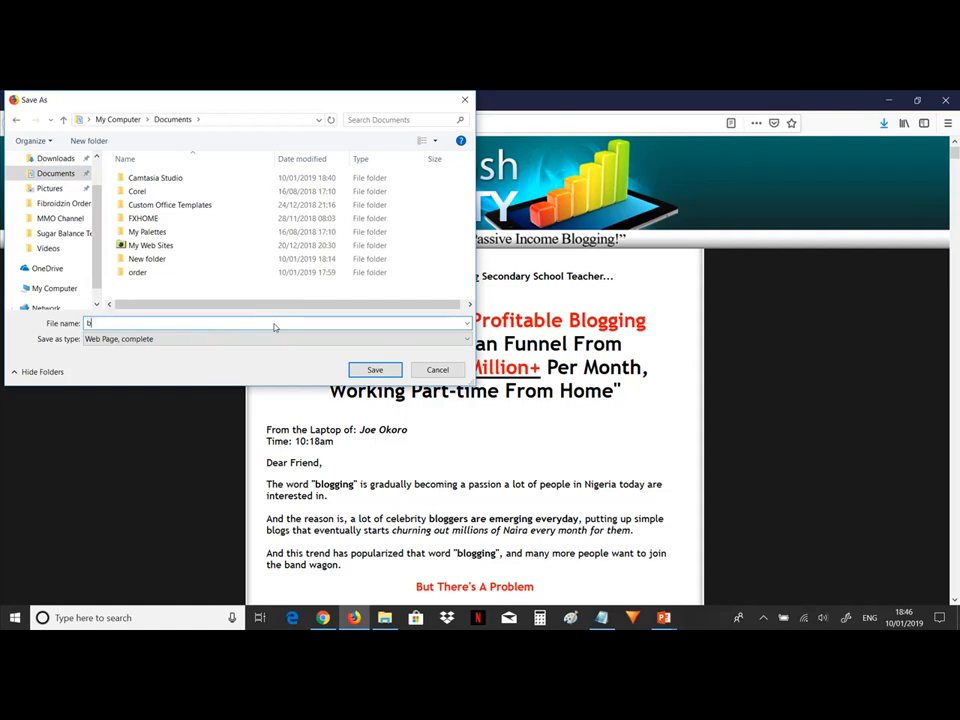
pyautogui.write('logpage')
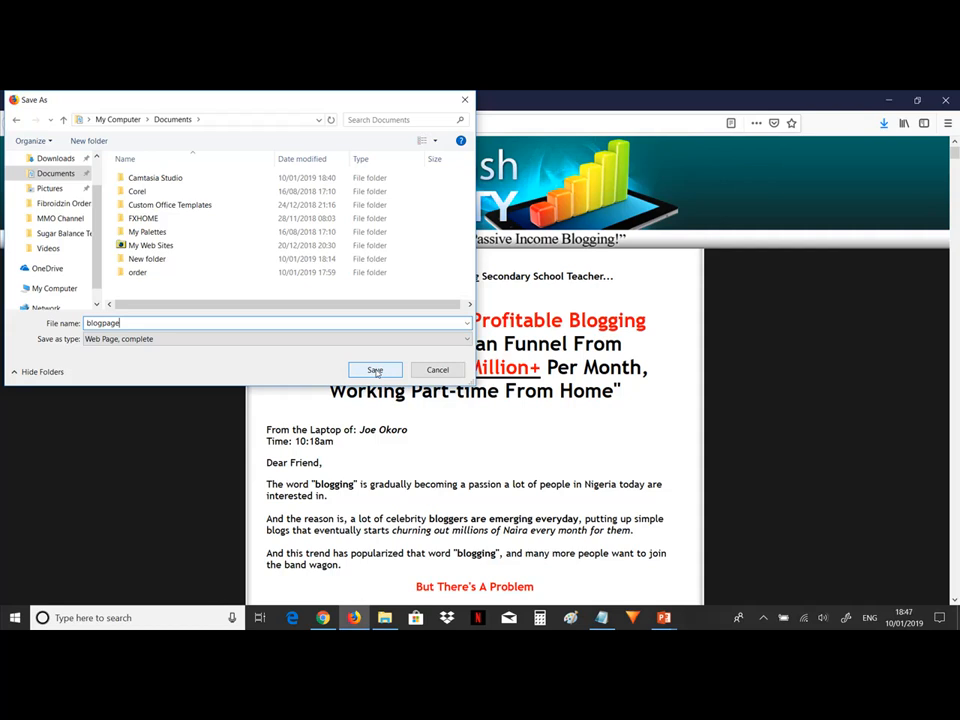
pyautogui.click(148, 343)
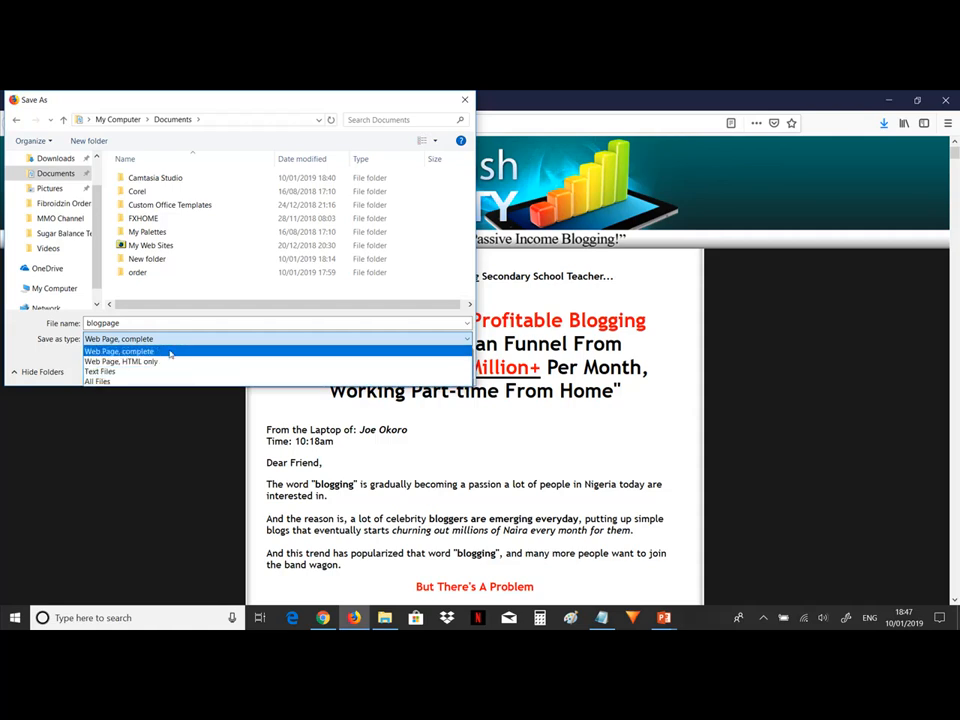
pyautogui.click(171, 352)
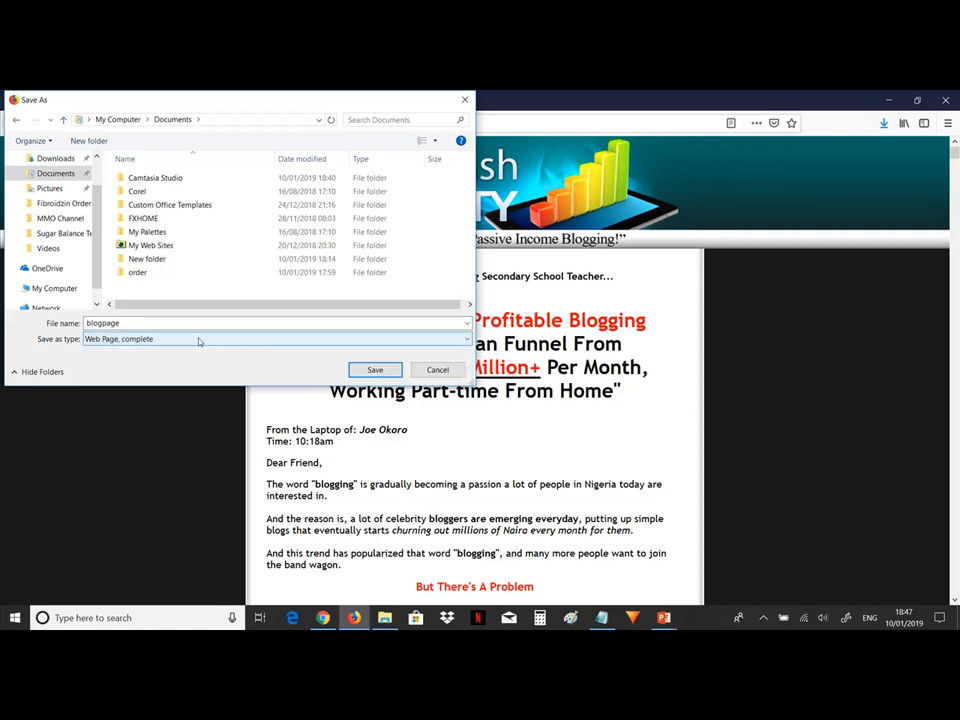
pyautogui.click(375, 370)
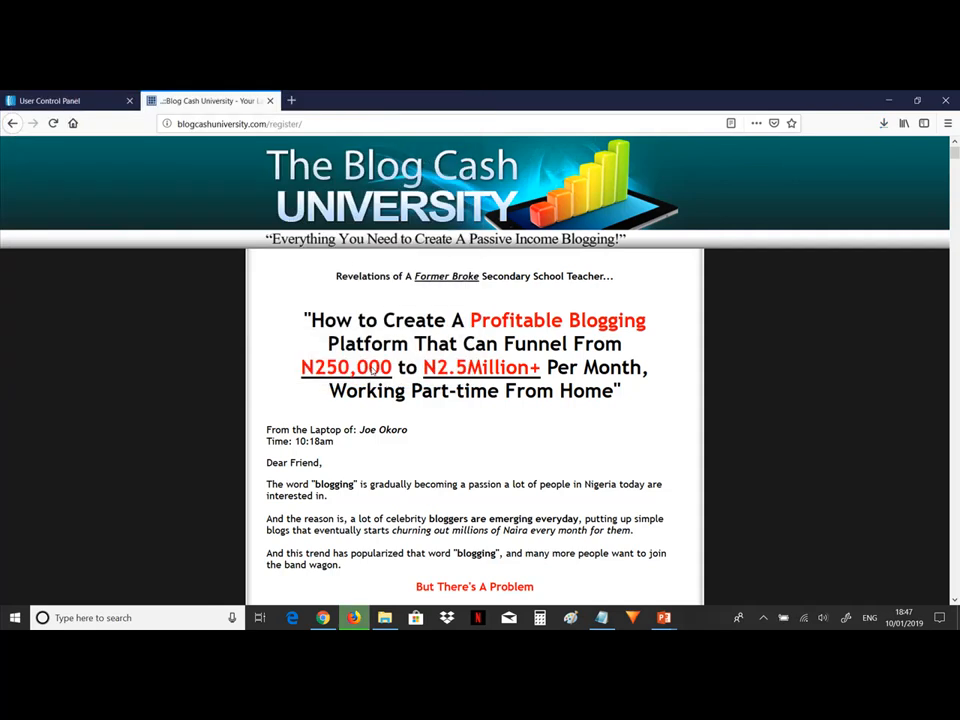
# Open the blogpage_files folder in Documents to inspect the saved page assets, then return to Documents.
pyautogui.moveTo(384, 617)
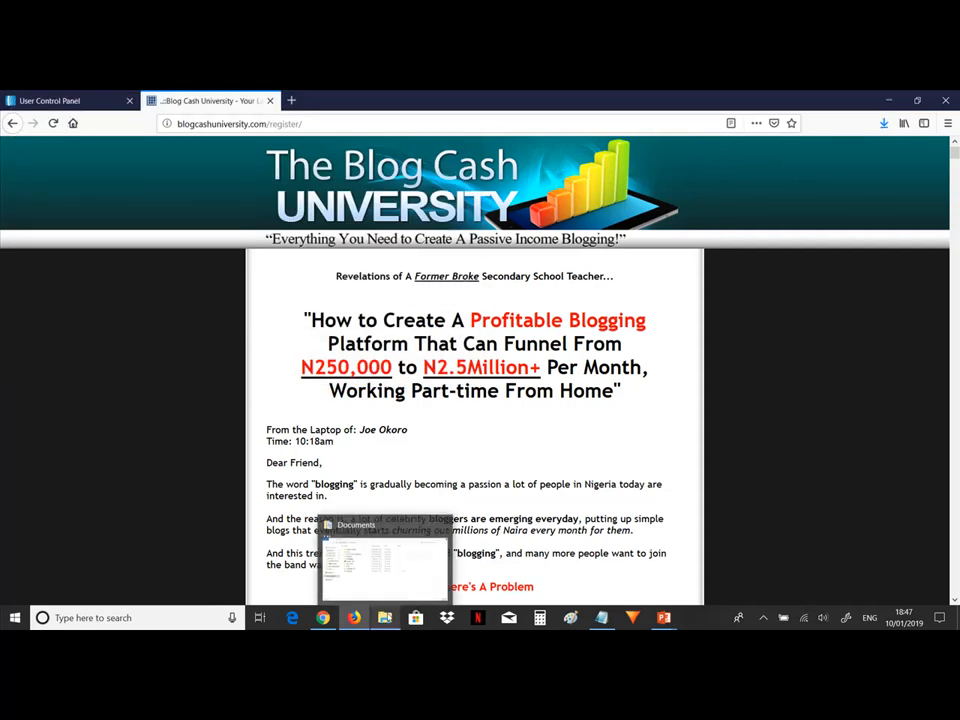
pyautogui.click(373, 585)
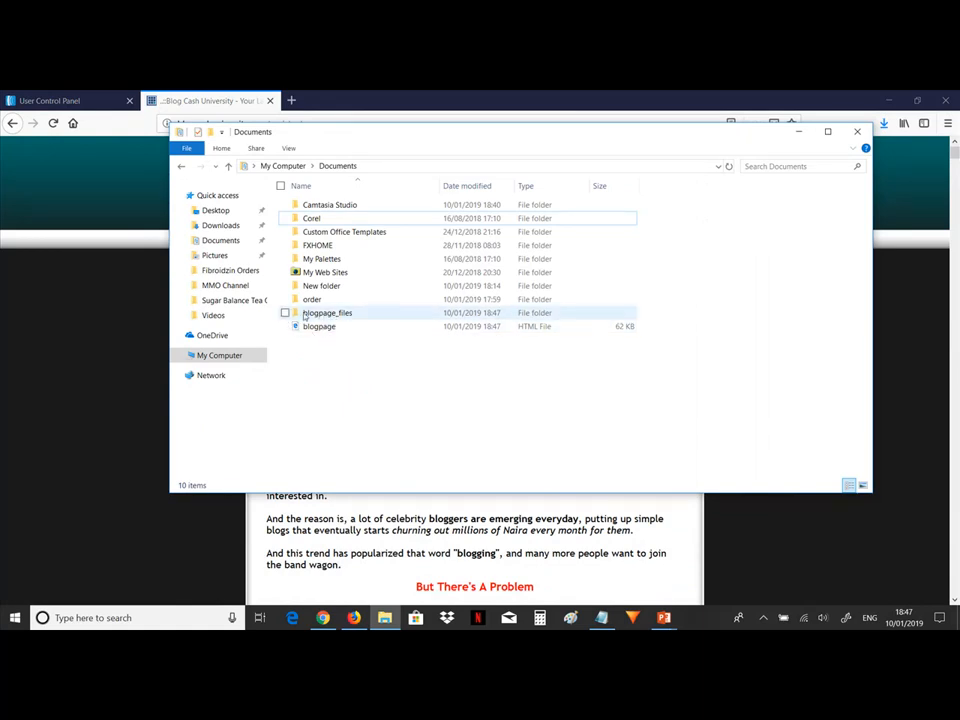
pyautogui.moveTo(333, 316)
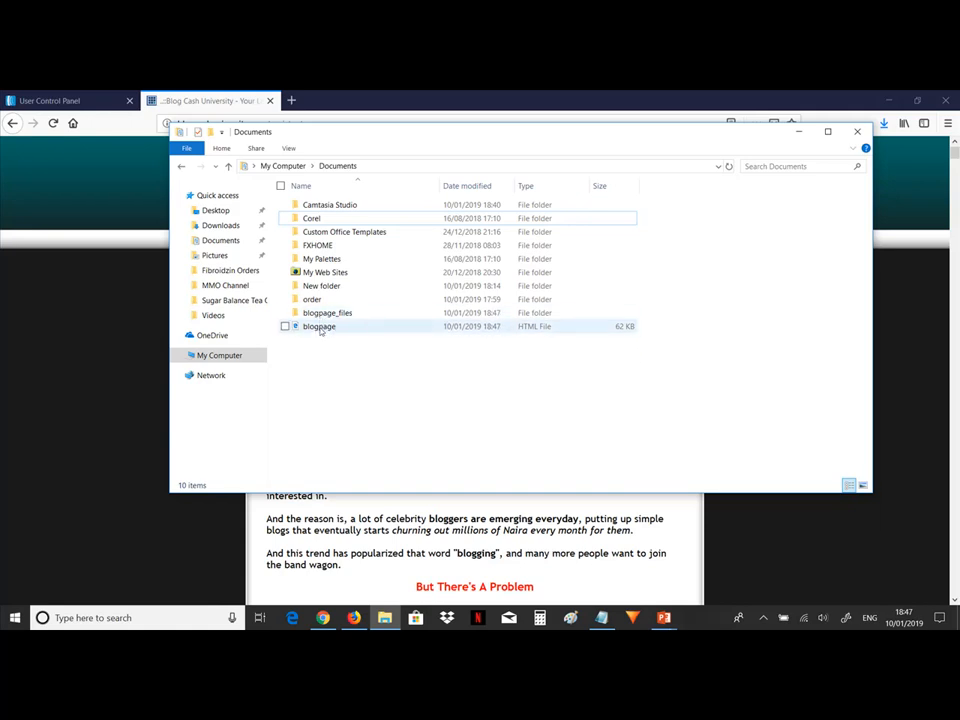
pyautogui.doubleClick(320, 314)
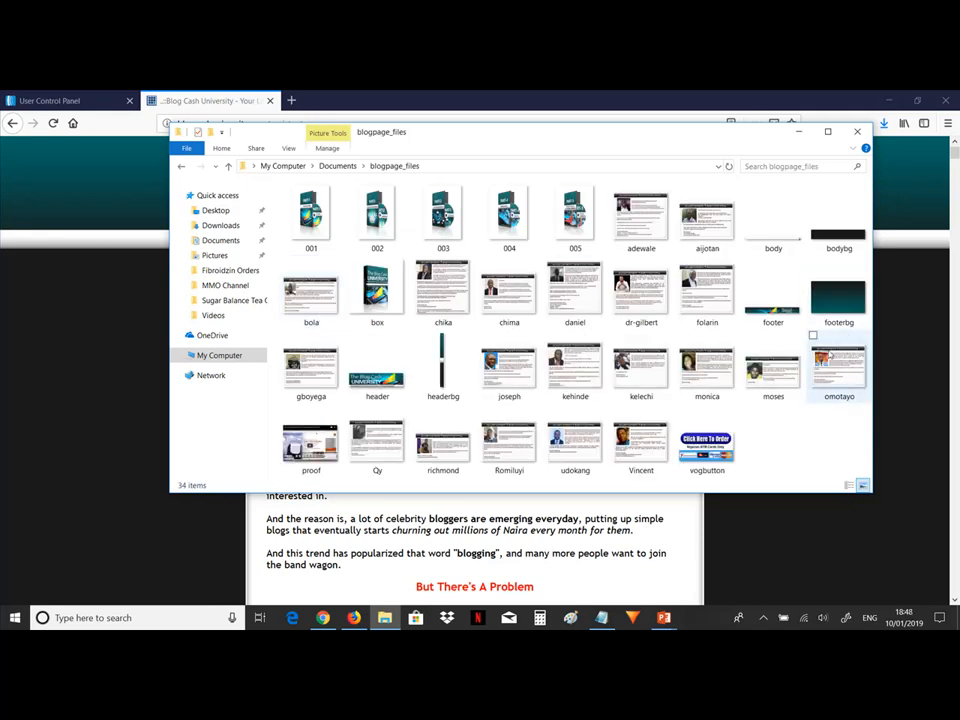
pyautogui.click(228, 166)
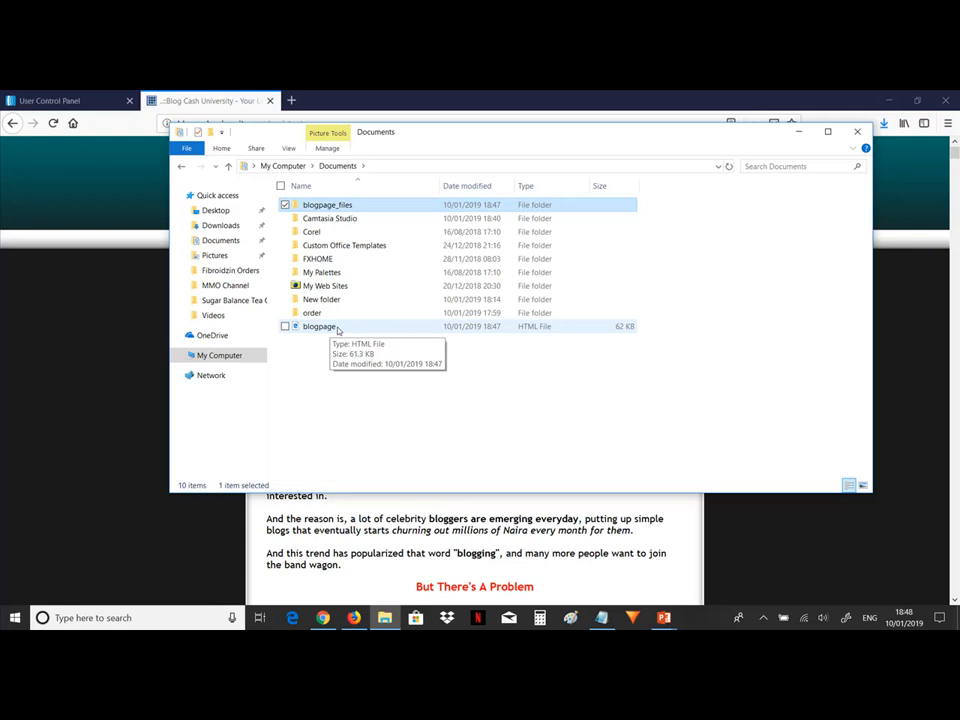
# Open the saved blogpage HTML file with Firefox.
pyautogui.click(376, 370)
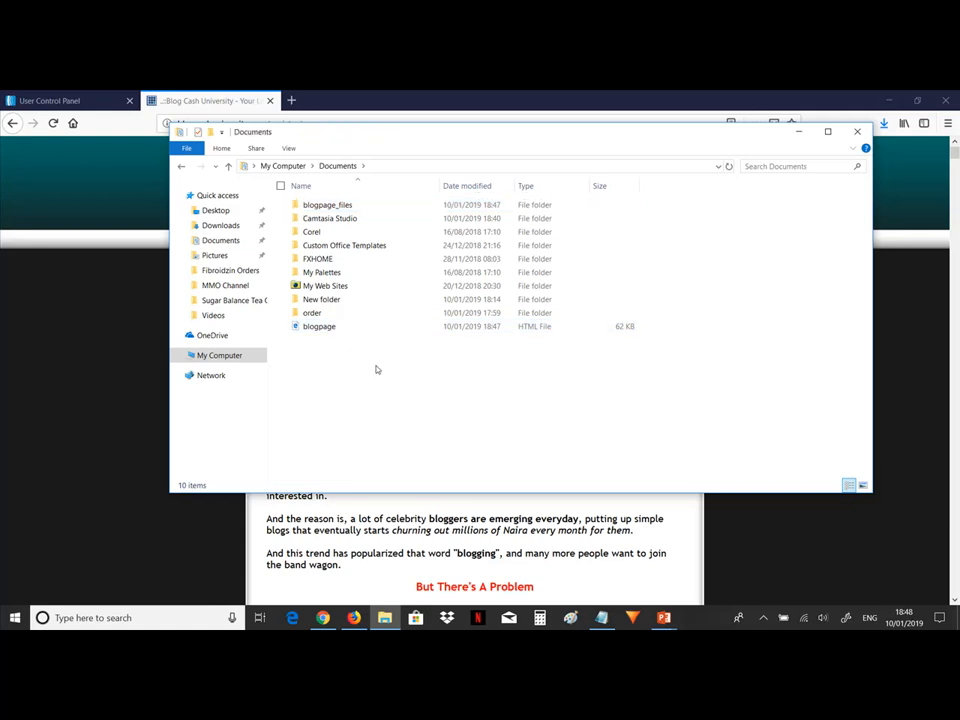
pyautogui.click(341, 329)
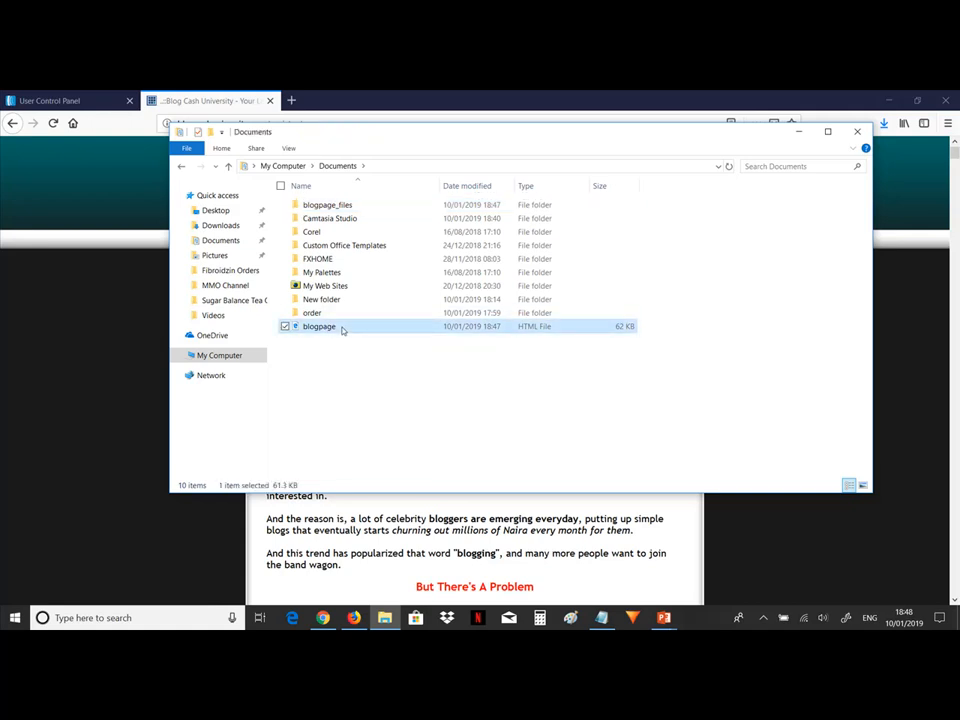
pyautogui.rightClick(341, 329)
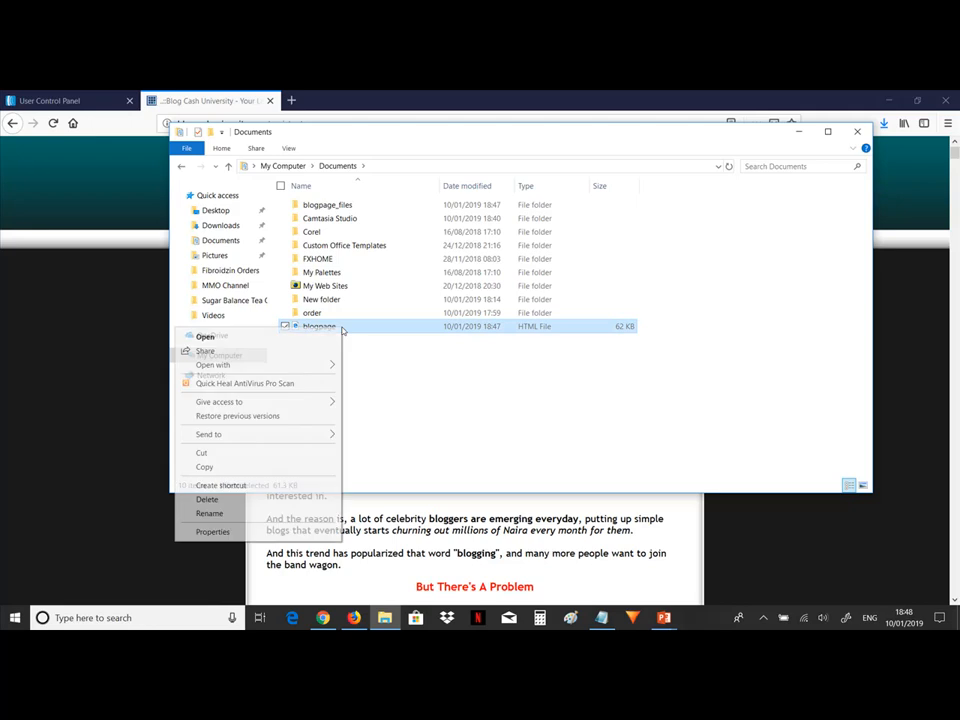
pyautogui.moveTo(304, 368)
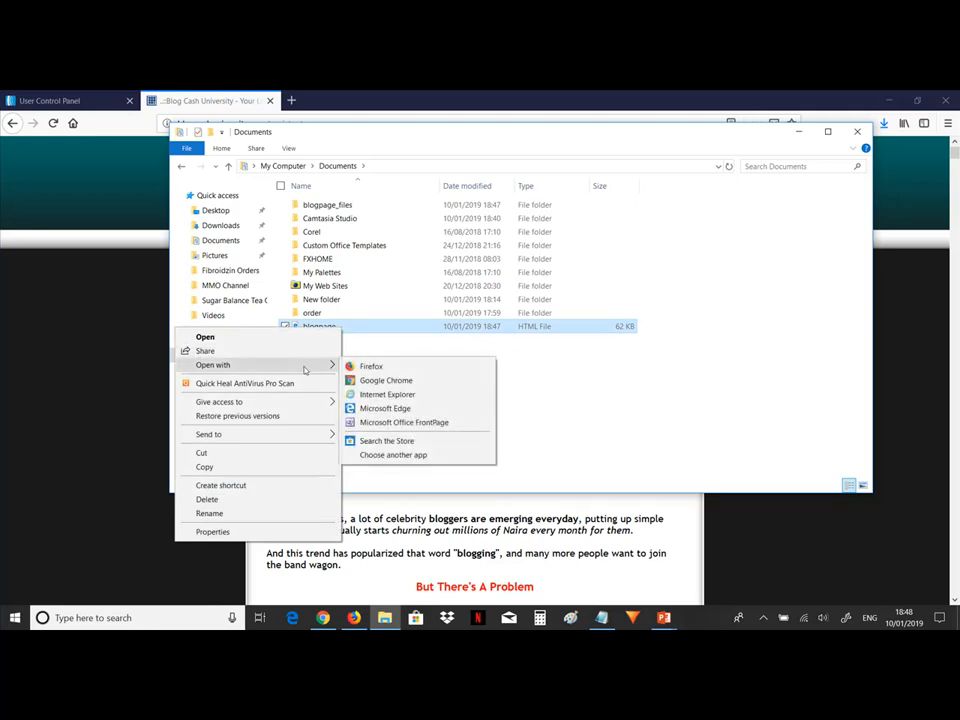
pyautogui.click(368, 367)
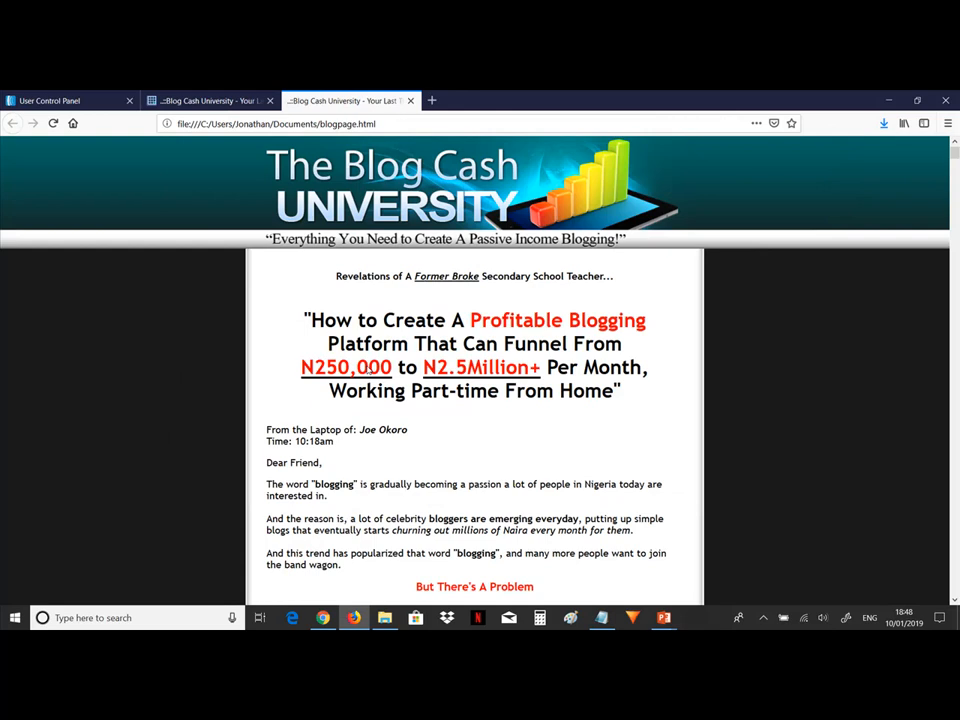
# Scroll through the locally opened copy of the page to review its content.
pyautogui.scroll(-7, 369, 370)
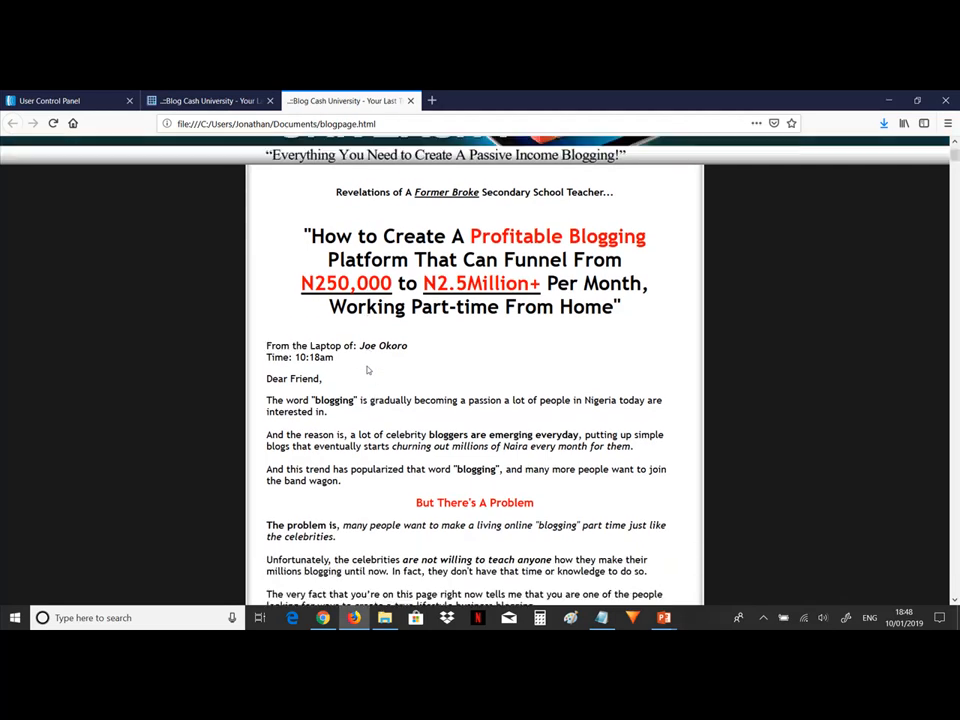
pyautogui.scroll(-15, 369, 370)
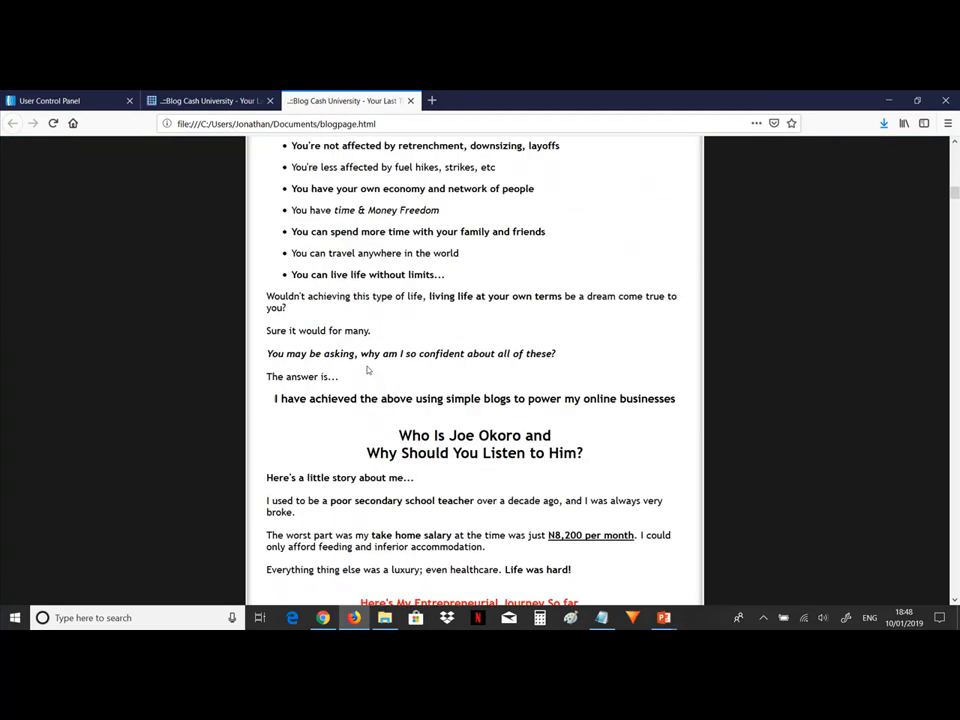
pyautogui.scroll(-15, 369, 370)
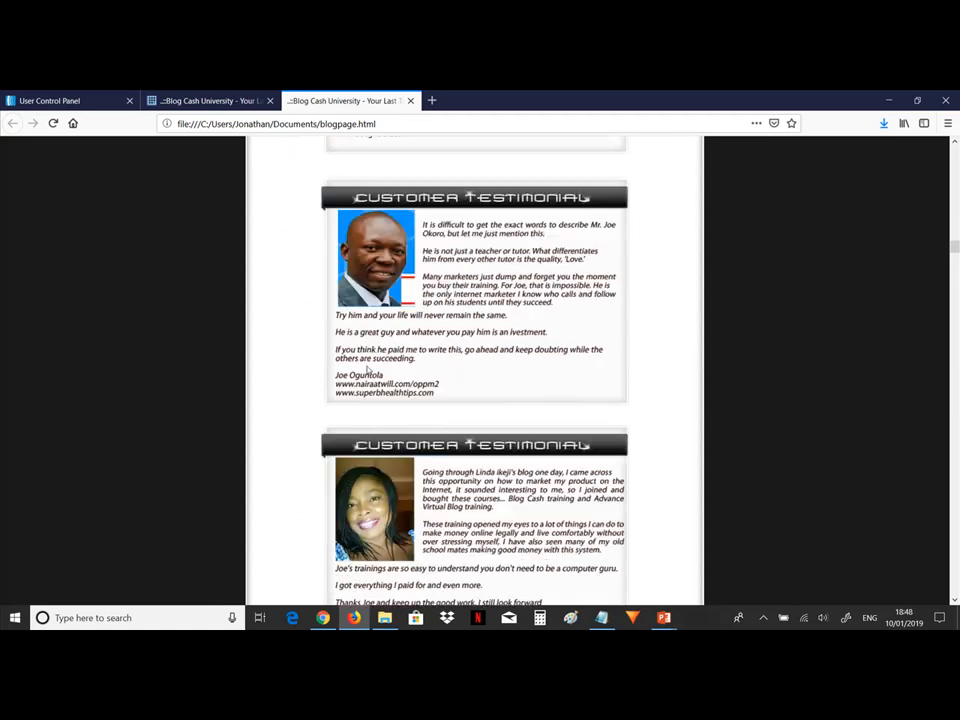
pyautogui.scroll(-3, 368, 370)
pyautogui.scroll(12, 369, 370)
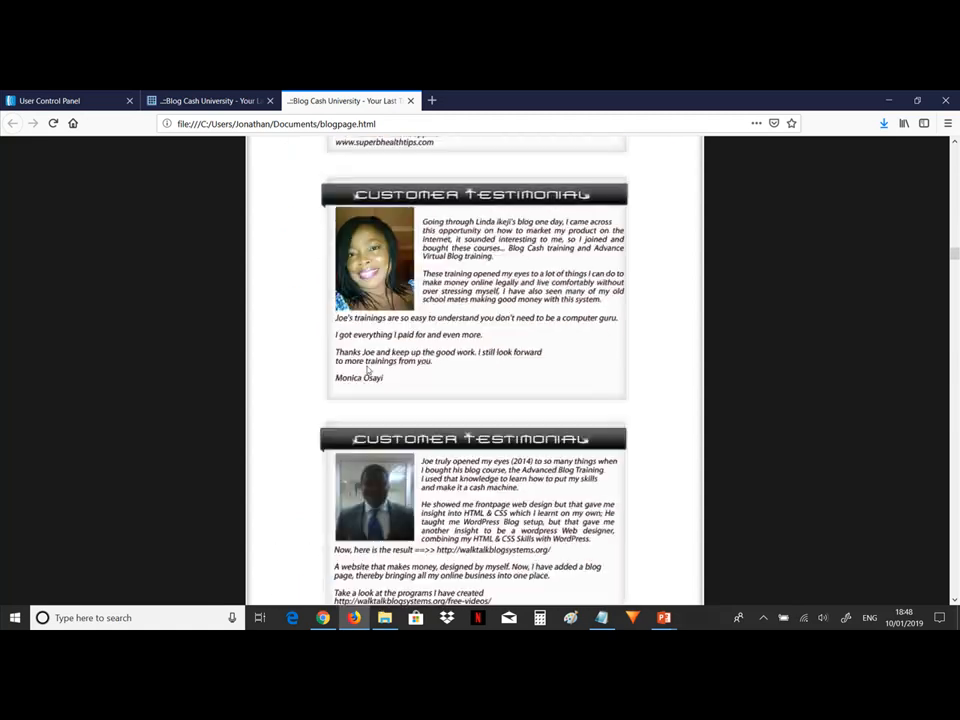
pyautogui.scroll(15, 368, 370)
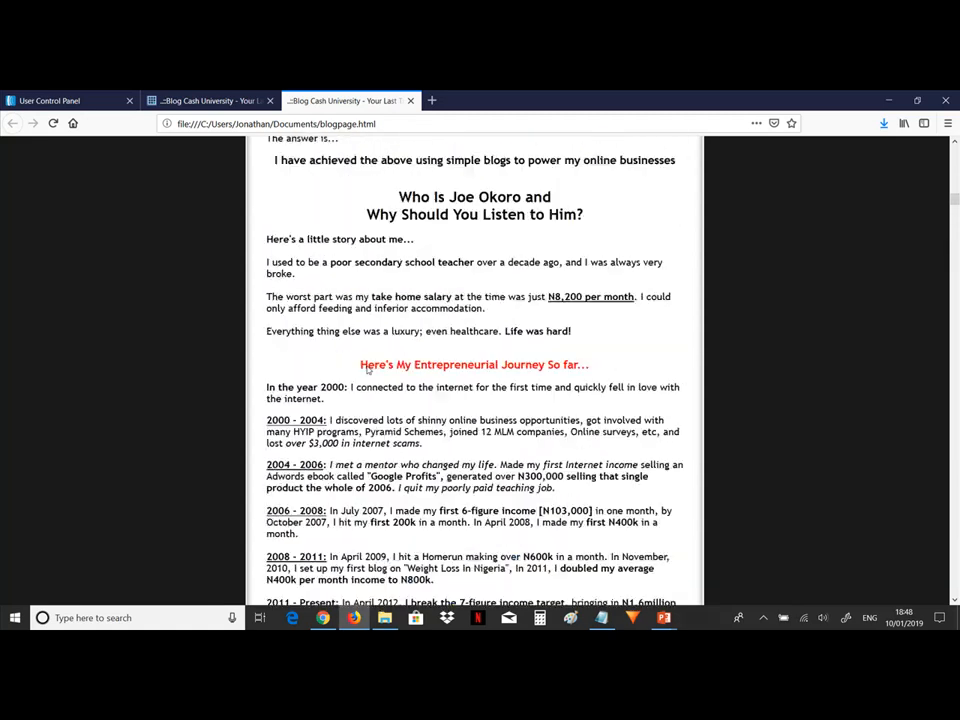
pyautogui.scroll(12, 368, 370)
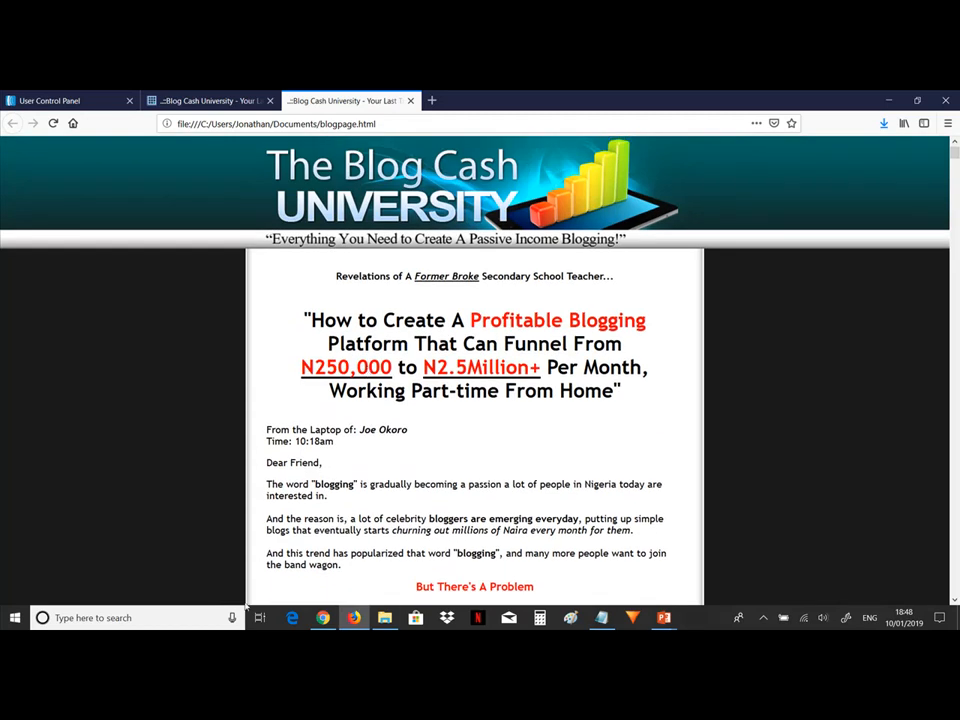
# Examine the local file path of the opened page in the address bar.
pyautogui.click(384, 617)
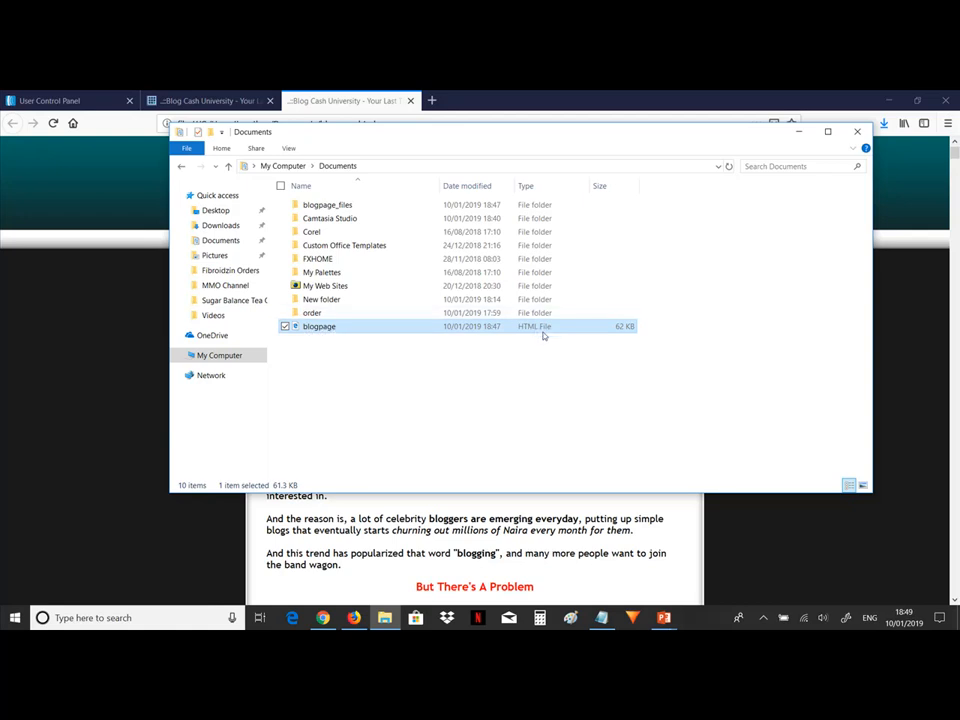
pyautogui.click(863, 538)
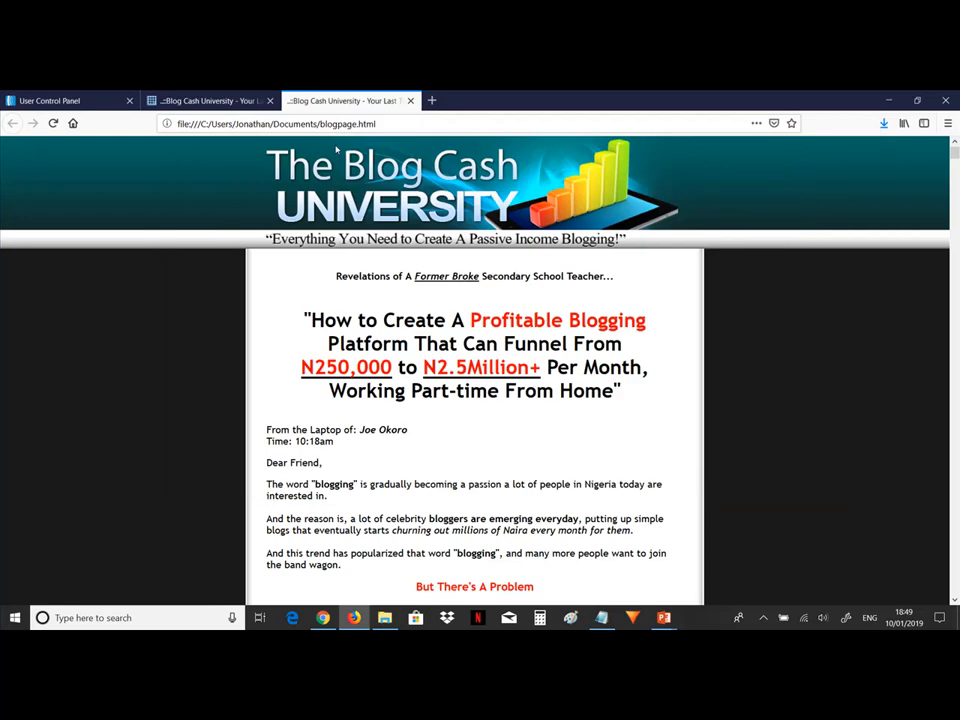
pyautogui.doubleClick(338, 124)
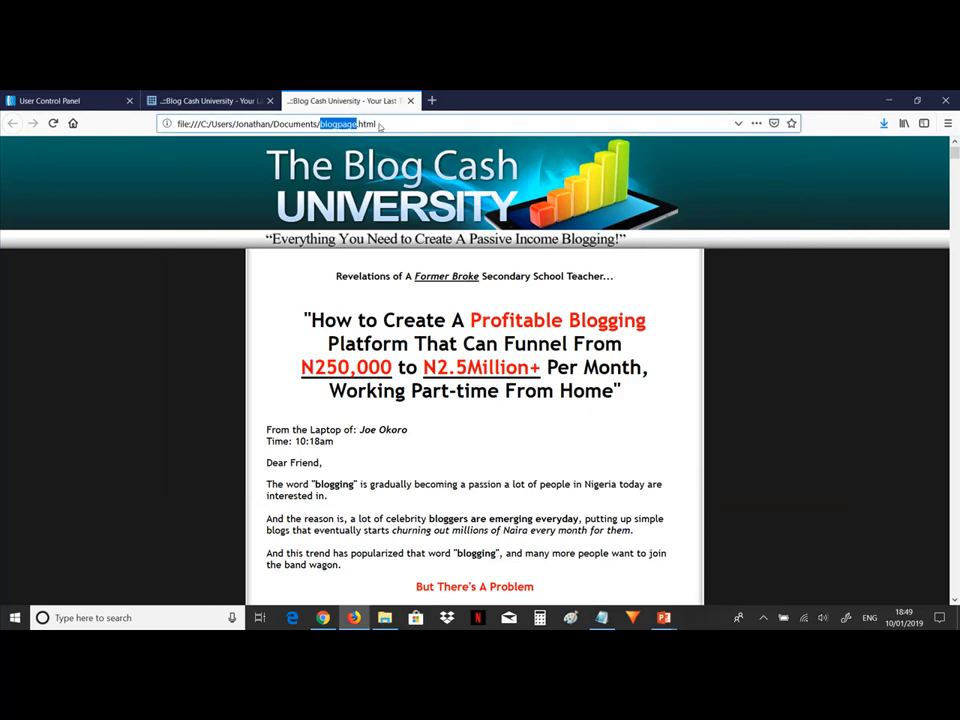
pyautogui.click(393, 127)
pyautogui.hotkey('shift', 'Left')
pyautogui.hotkey('shift', 'Left')
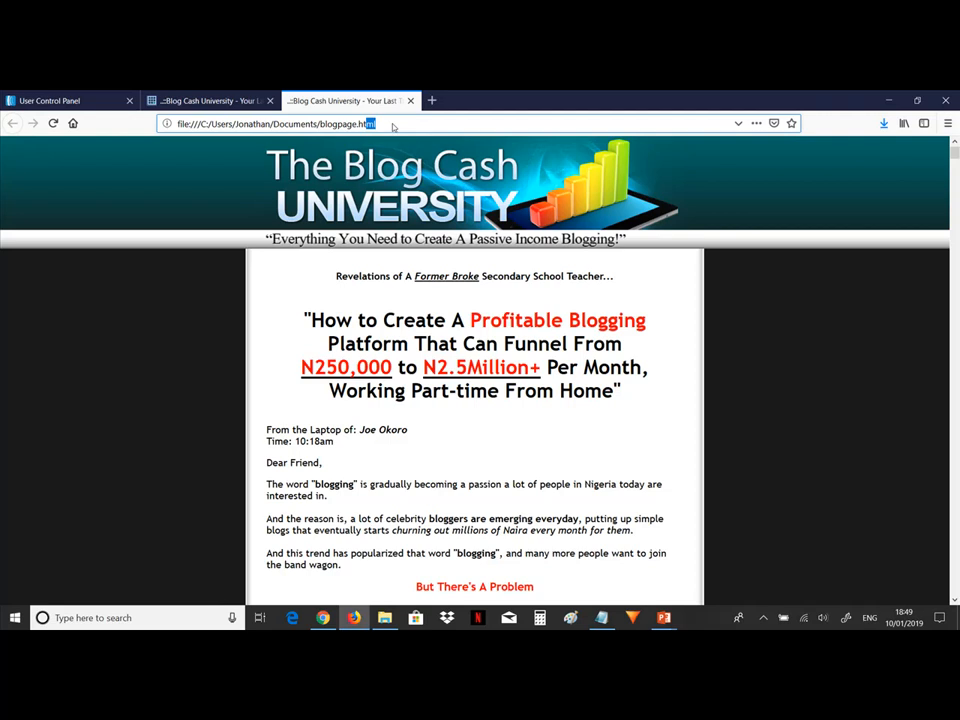
pyautogui.hotkey('shift', 'Left')
pyautogui.hotkey('shift', 'Left')
pyautogui.hotkey('shift', 'Left')
pyautogui.hotkey('shift', 'Left')
pyautogui.hotkey('shift', 'Left')
pyautogui.hotkey('shift', 'Left')
pyautogui.hotkey('shift', 'Left')
pyautogui.hotkey('shift', 'Left')
pyautogui.hotkey('shift', 'Left')
pyautogui.hotkey('shift', 'Left')
pyautogui.hotkey('shift', 'Left')
pyautogui.click(378, 128)
pyautogui.doubleClick(377, 125)
pyautogui.click(358, 124)
# Create a new folder named ordernow in the Documents folder.
pyautogui.click(386, 617)
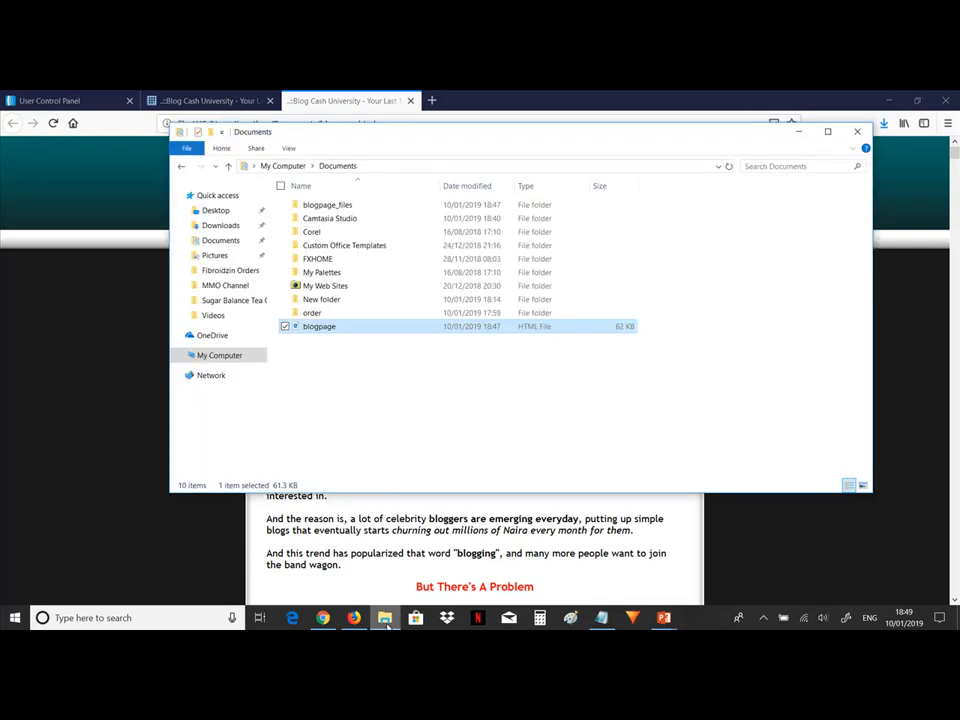
pyautogui.click(339, 381)
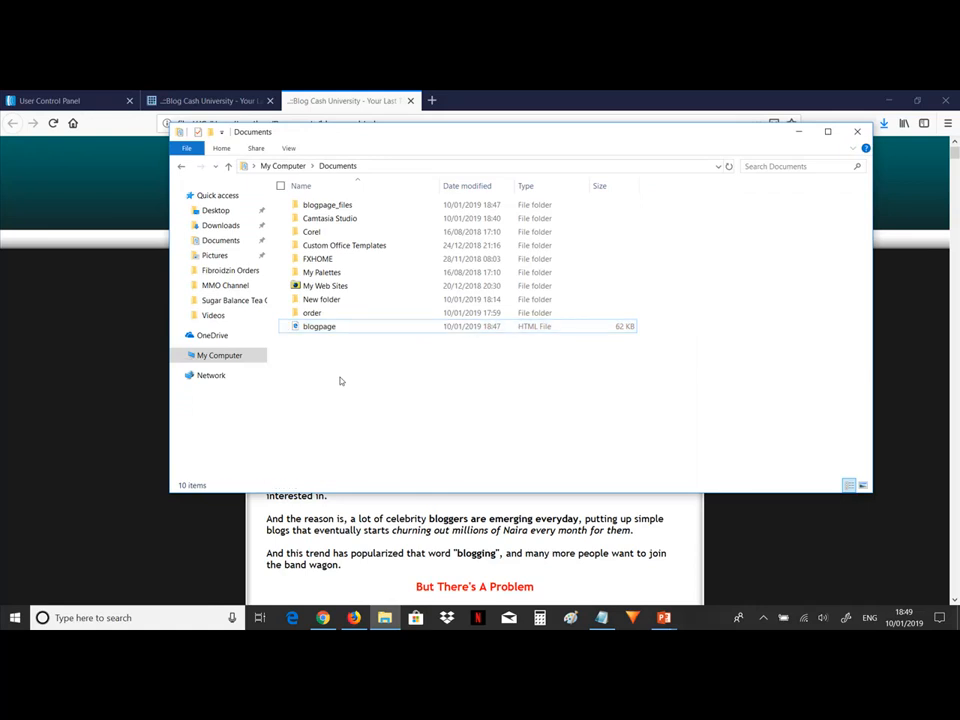
pyautogui.rightClick(339, 381)
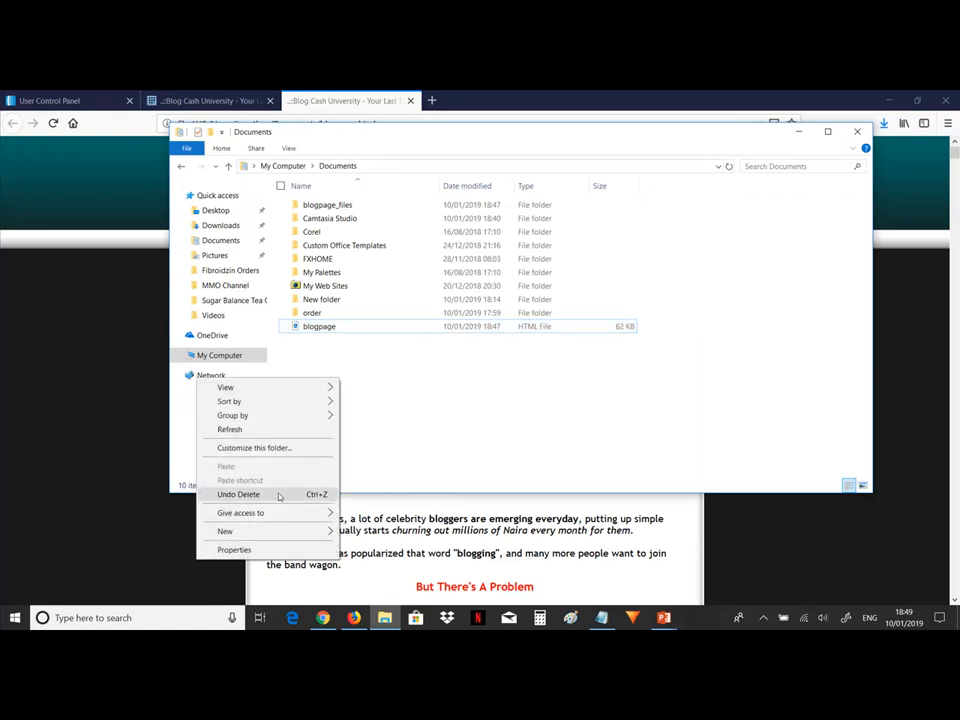
pyautogui.moveTo(255, 532)
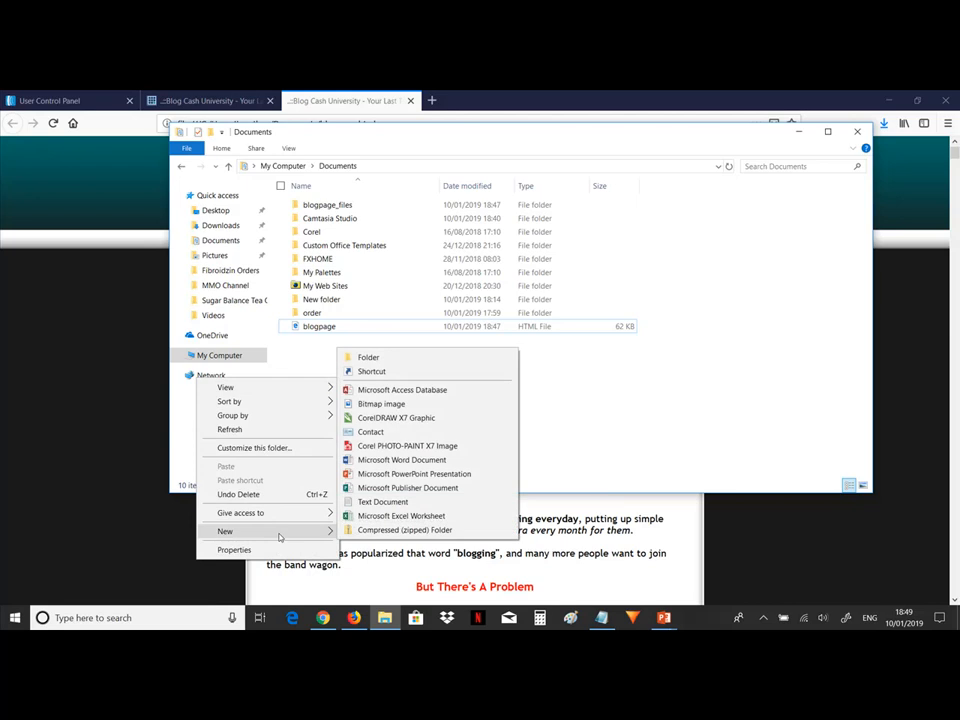
pyautogui.click(429, 357)
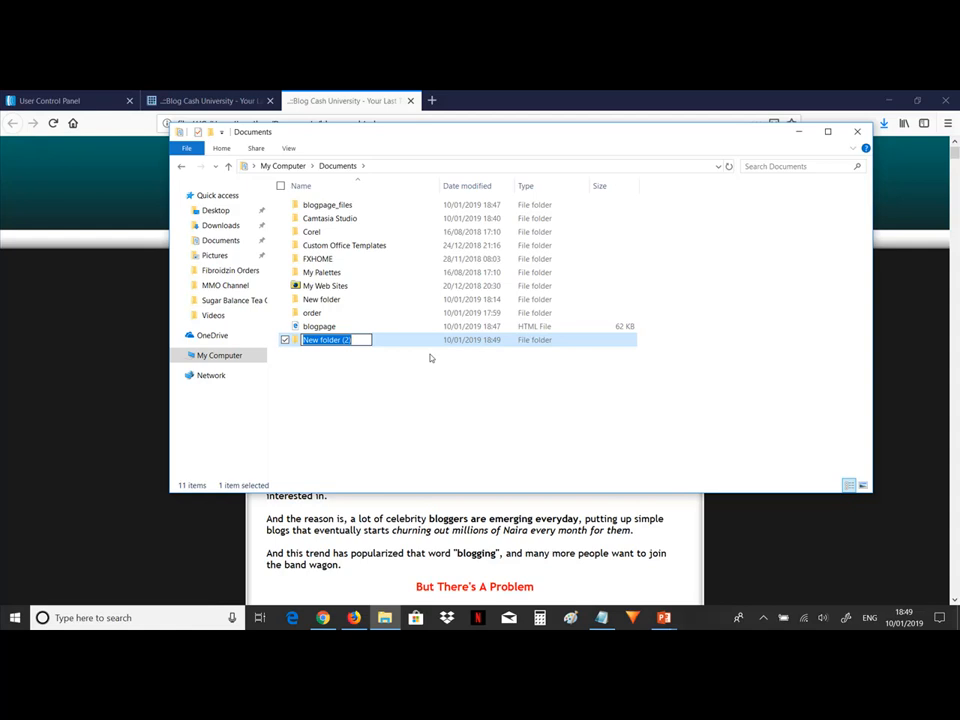
pyautogui.write('blog')
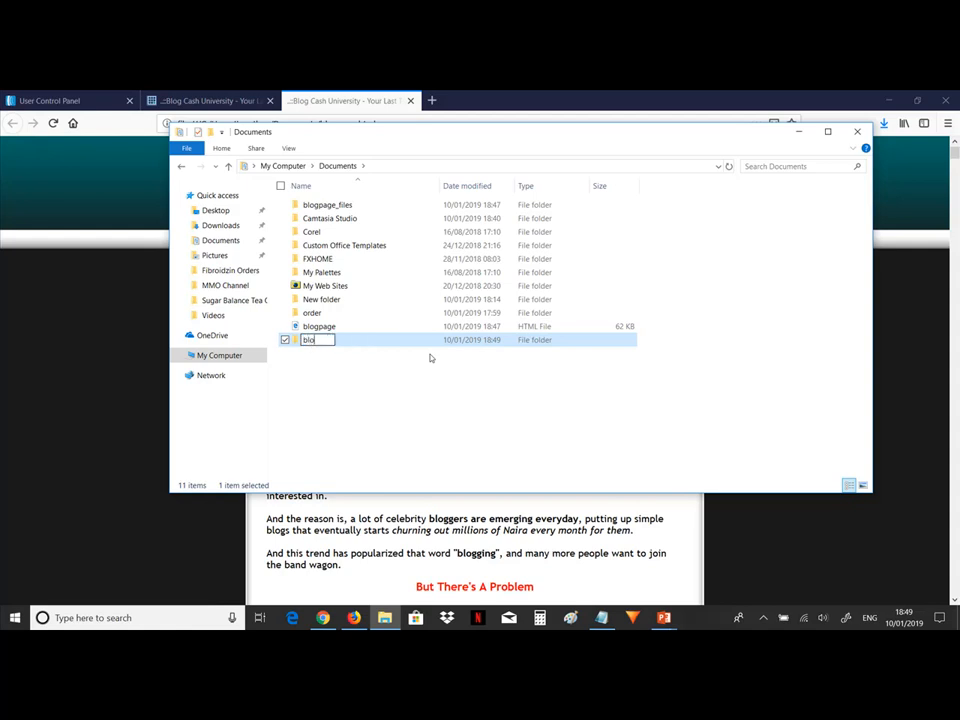
pyautogui.write('gin')
pyautogui.press('BackSpace')
pyautogui.press('BackSpace')
pyautogui.press('BackSpace')
pyautogui.press('BackSpace')
pyautogui.press('BackSpace')
pyautogui.press('BackSpace')
pyautogui.press('BackSpace')
pyautogui.write('omo')
pyautogui.write('w')
pyautogui.press('BackSpace')
pyautogui.press('BackSpace')
pyautogui.press('BackSpace')
pyautogui.write('rdernow')
pyautogui.press('Return')
# Open the blogpage HTML file with Firefox.
pyautogui.click(330, 328)
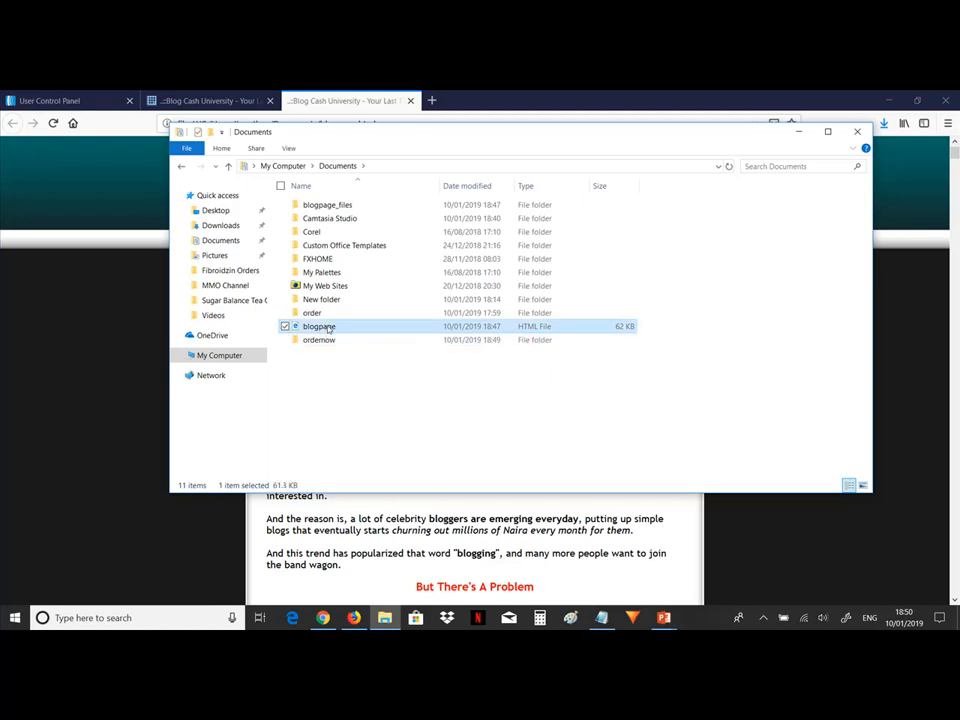
pyautogui.rightClick(329, 328)
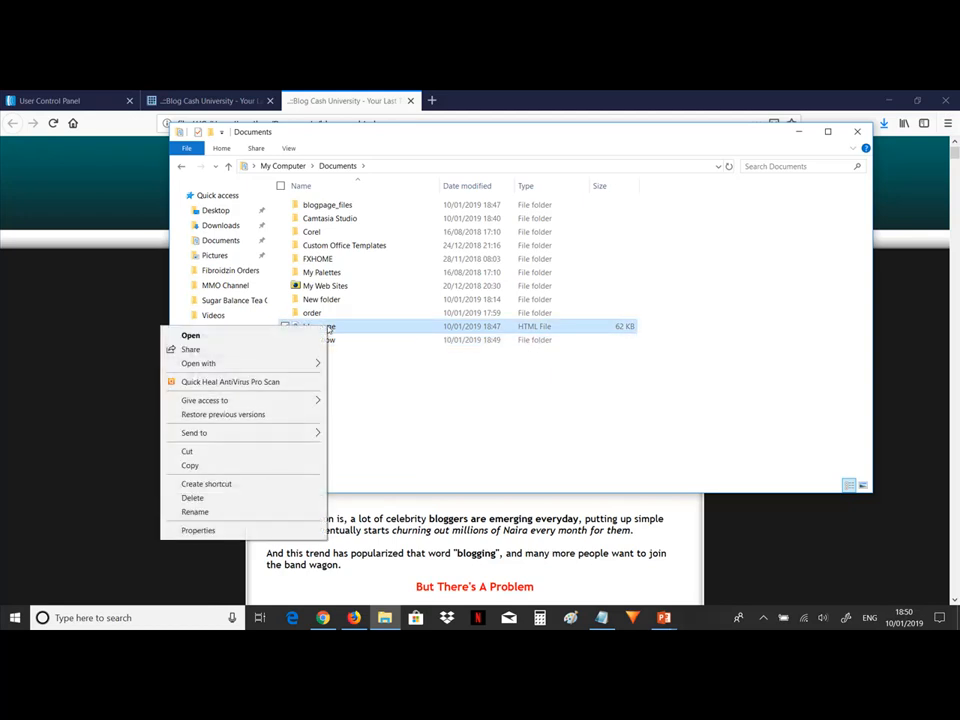
pyautogui.moveTo(293, 366)
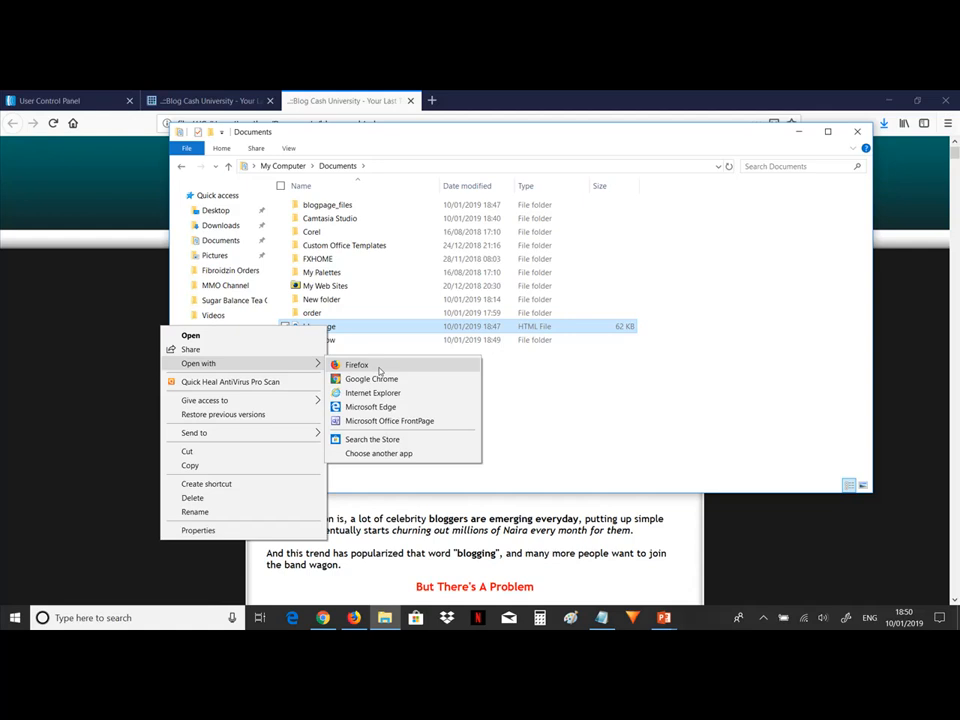
pyautogui.click(379, 370)
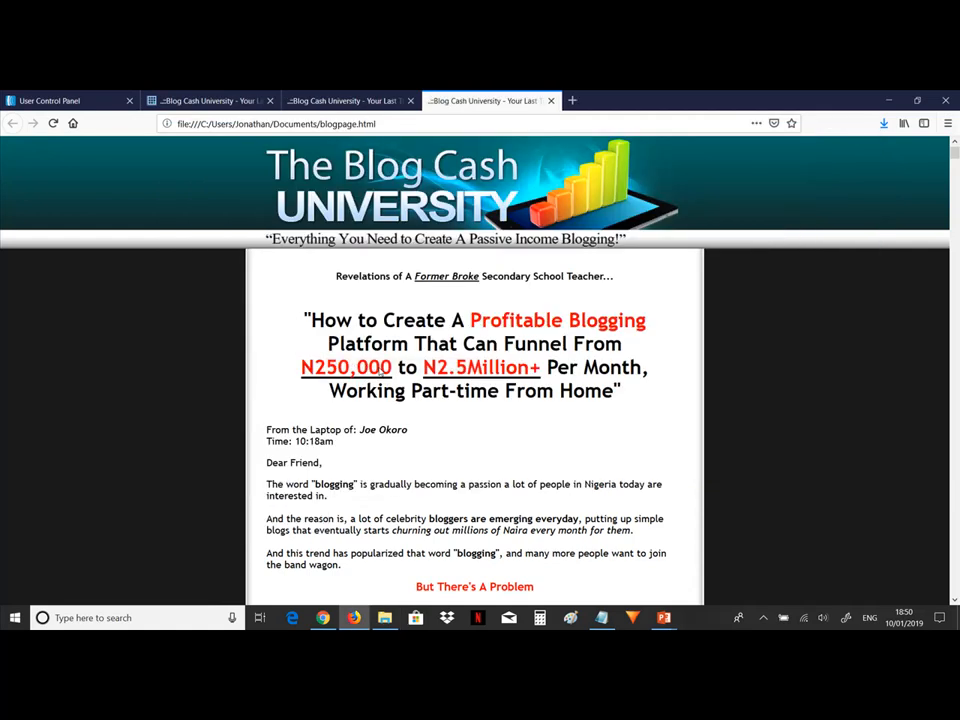
# Save the page as index, Web Page complete, into the ordernow folder in Documents.
pyautogui.click(948, 124)
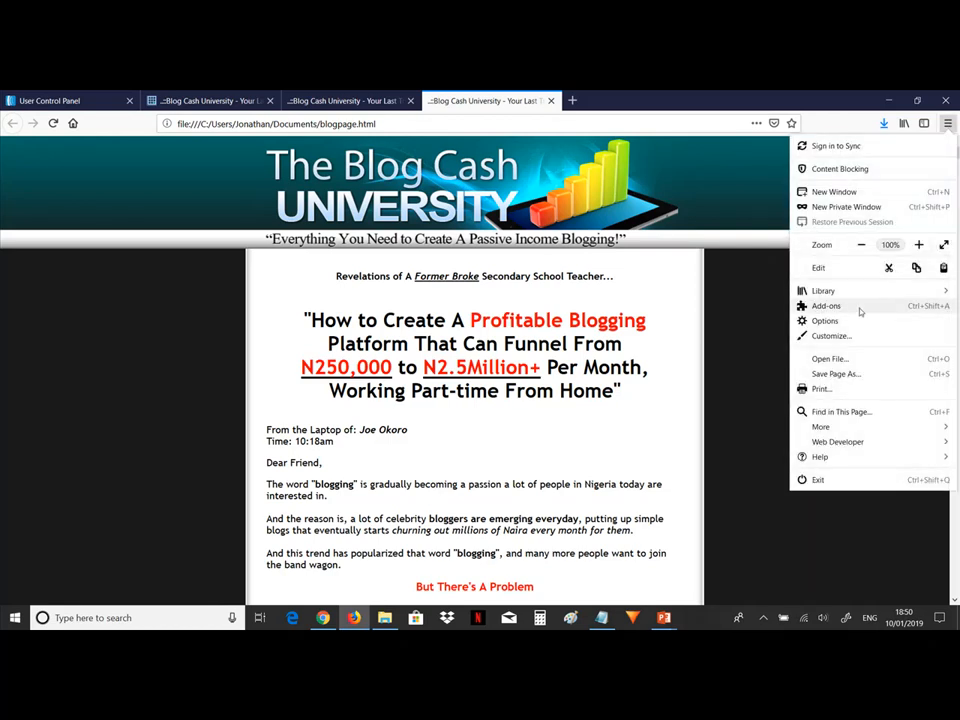
pyautogui.click(838, 375)
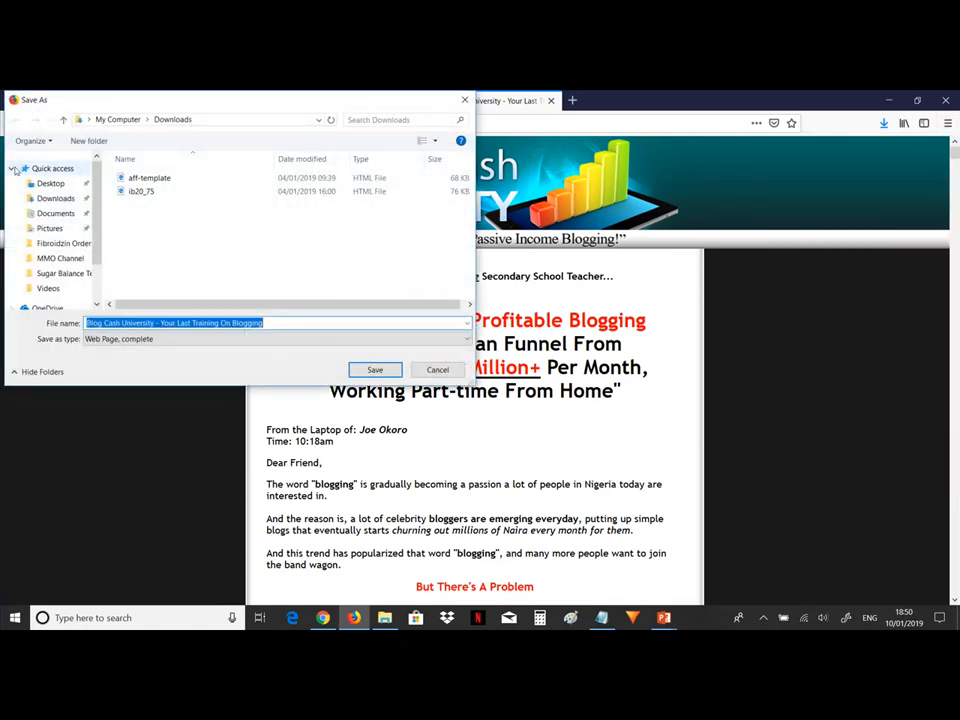
pyautogui.click(56, 213)
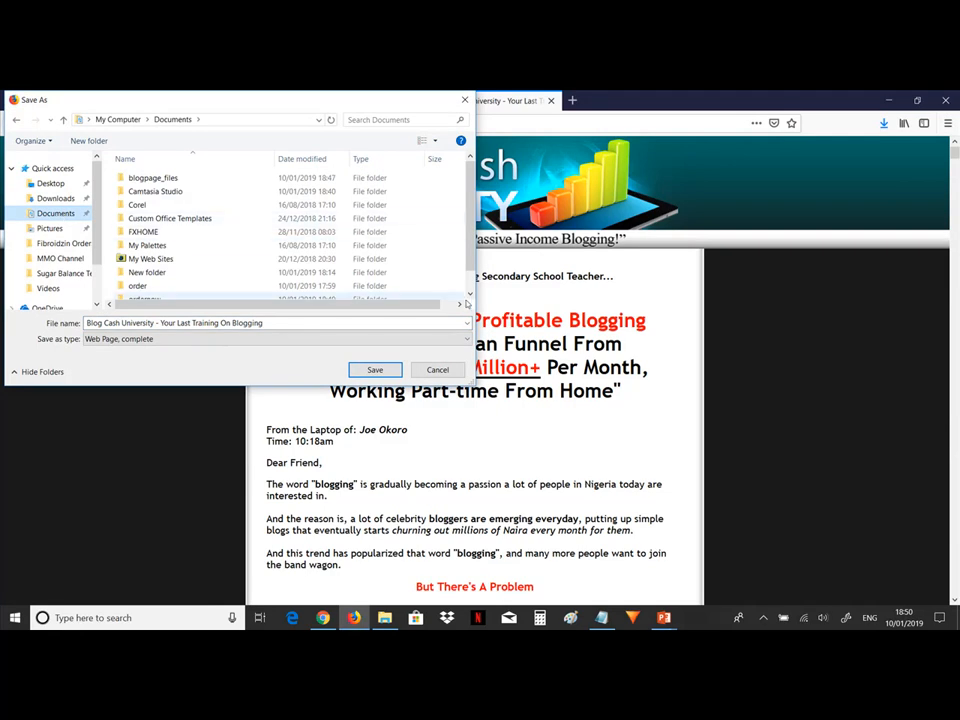
pyautogui.click(470, 298)
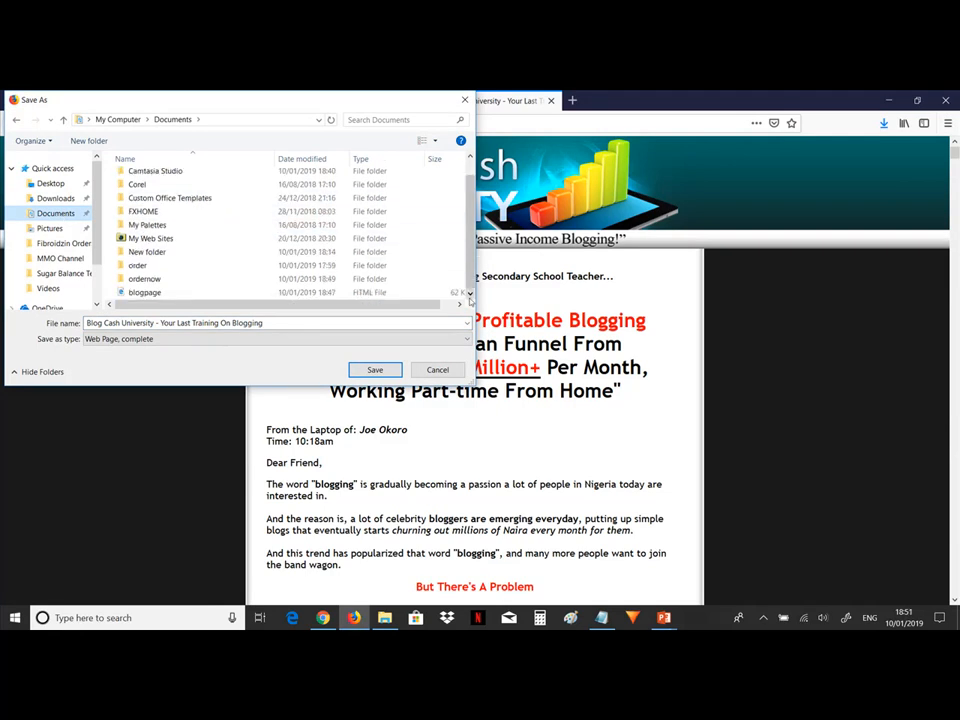
pyautogui.doubleClick(150, 282)
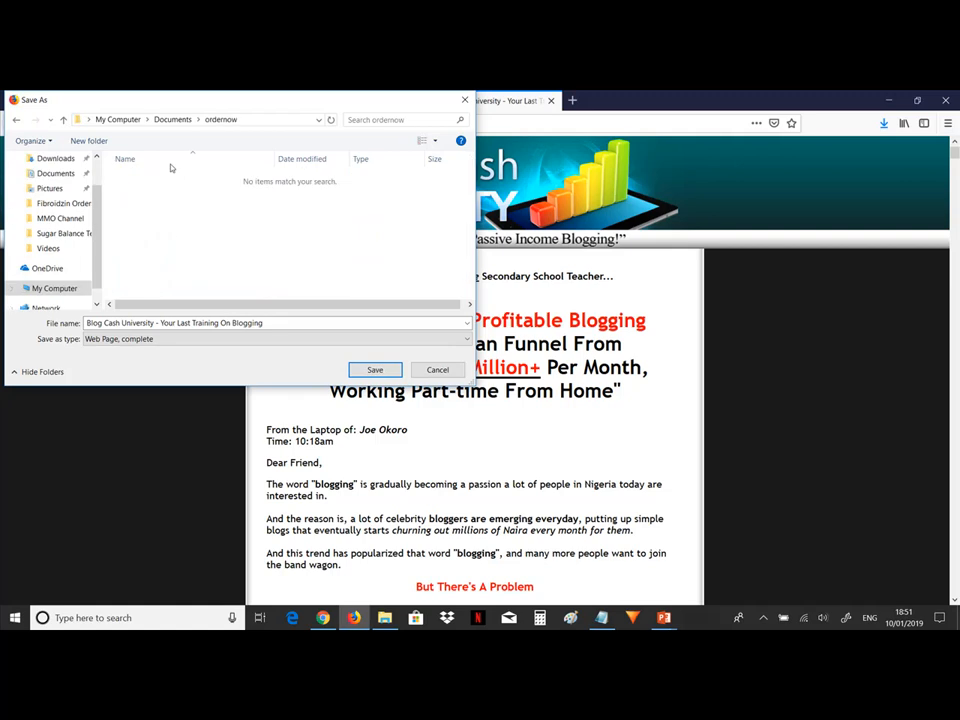
pyautogui.click(291, 330)
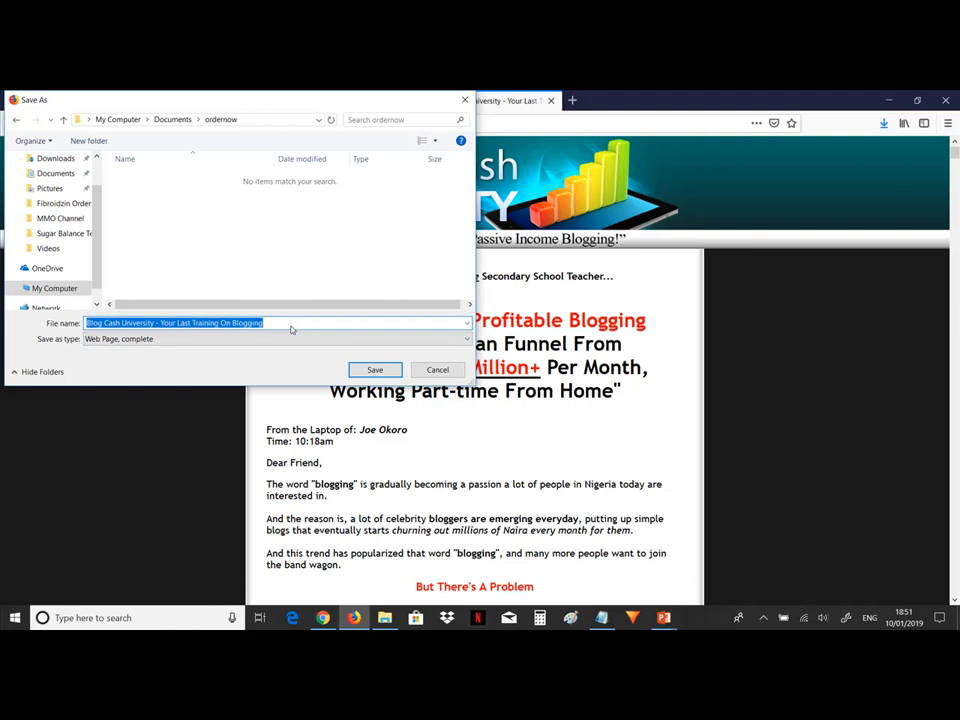
pyautogui.write('index')
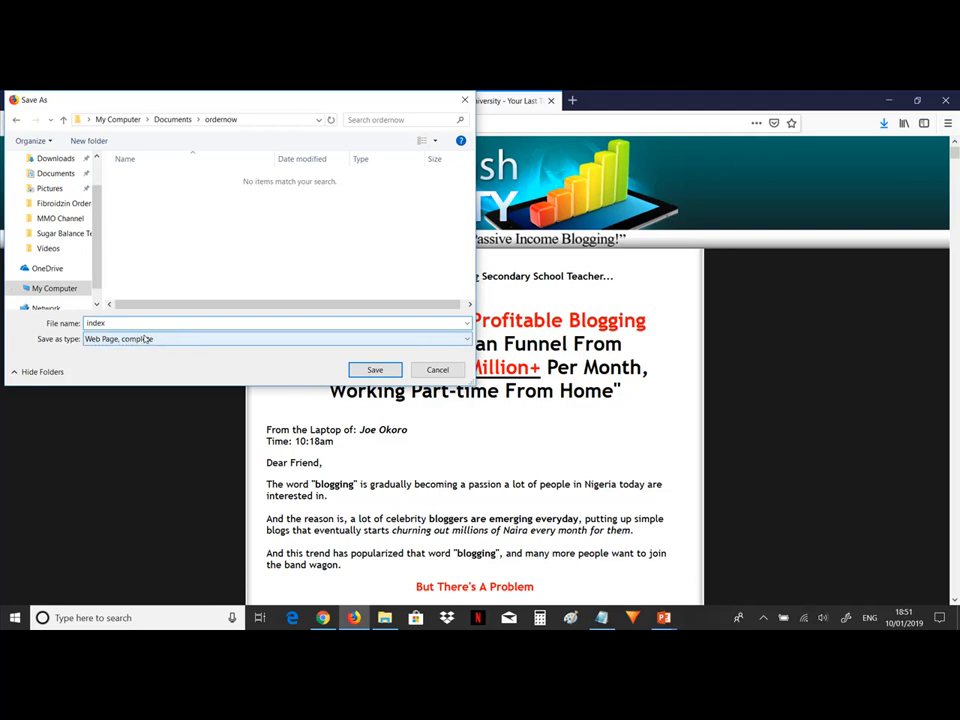
pyautogui.click(374, 370)
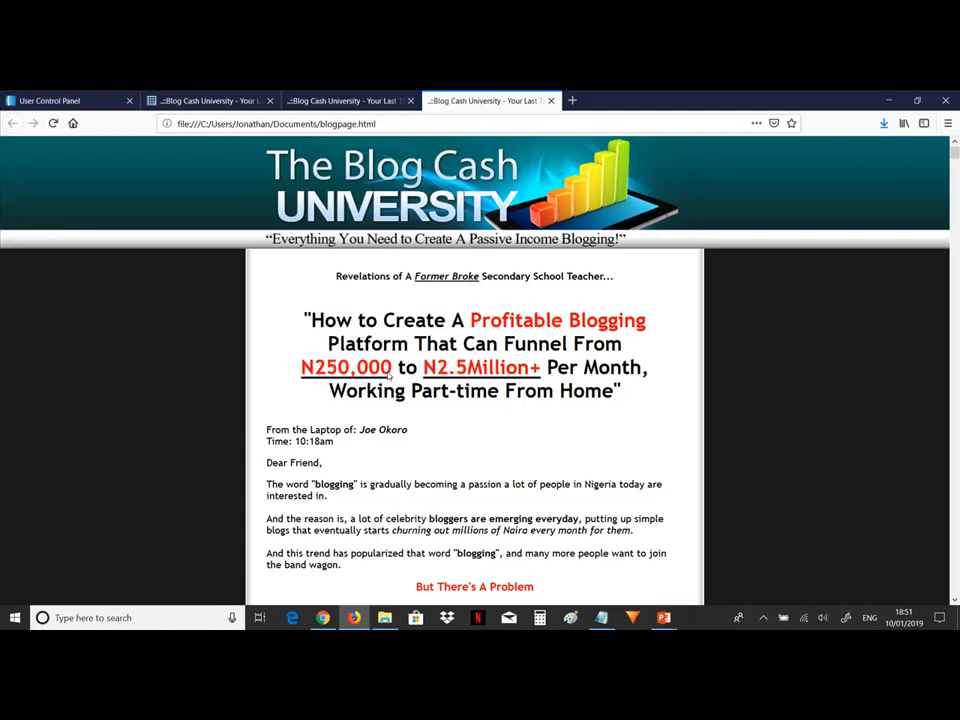
# Open the ordernow folder and its index_files subfolder to inspect the saved files, then return to Documents.
pyautogui.moveTo(384, 617)
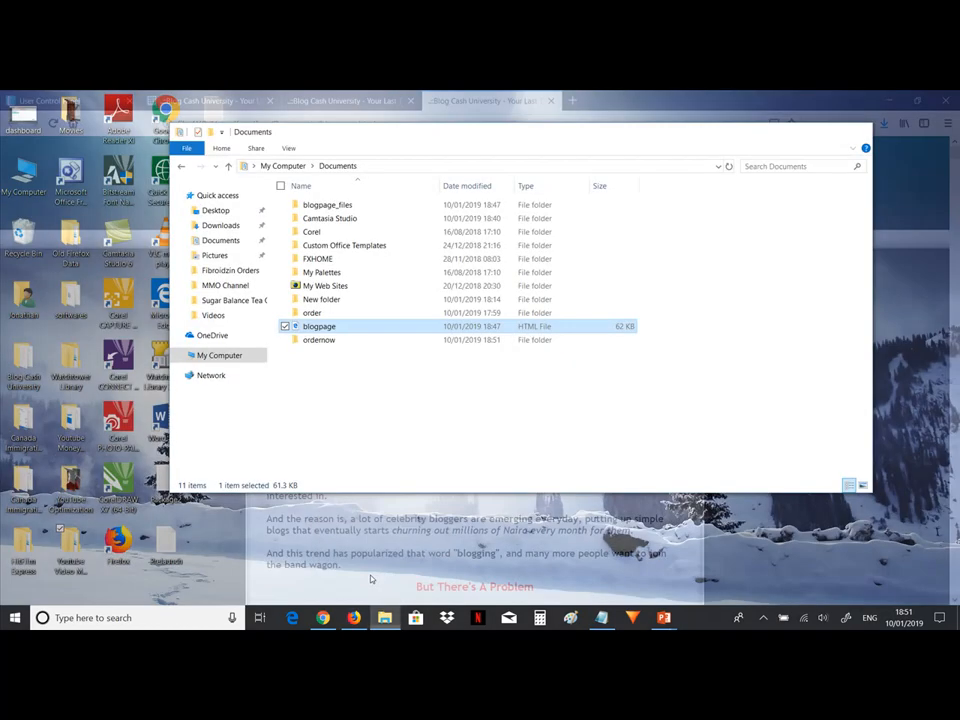
pyautogui.click(370, 578)
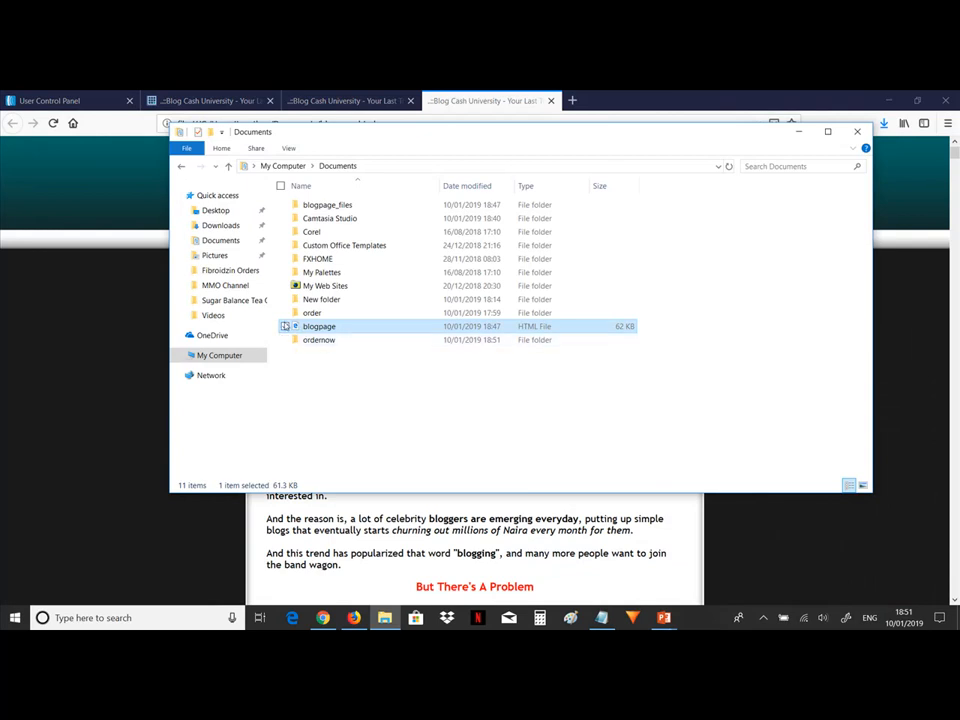
pyautogui.click(326, 354)
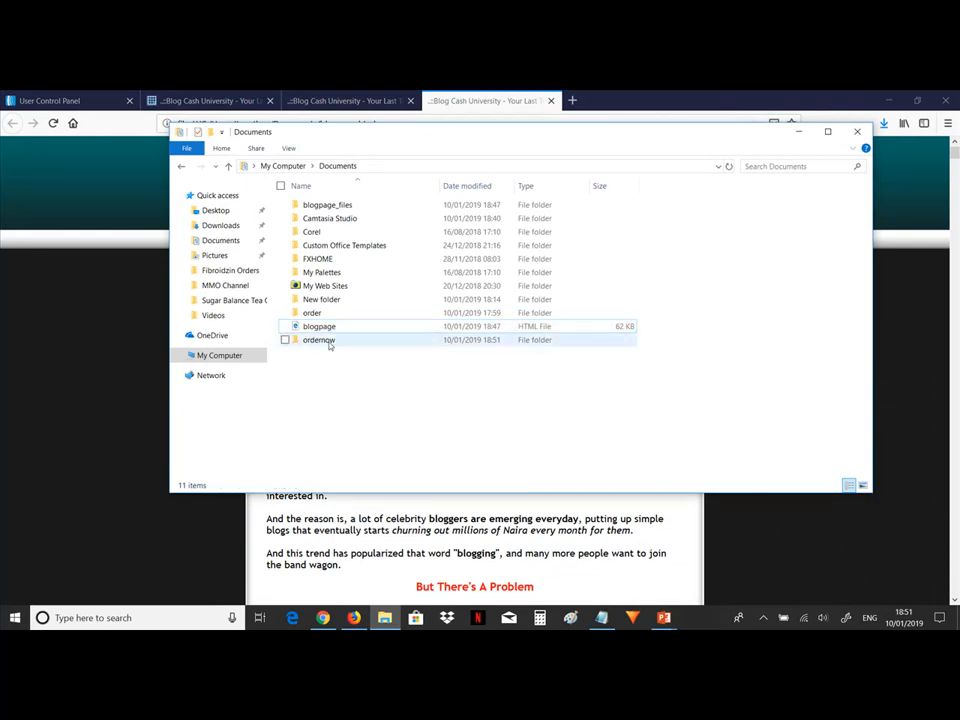
pyautogui.doubleClick(328, 342)
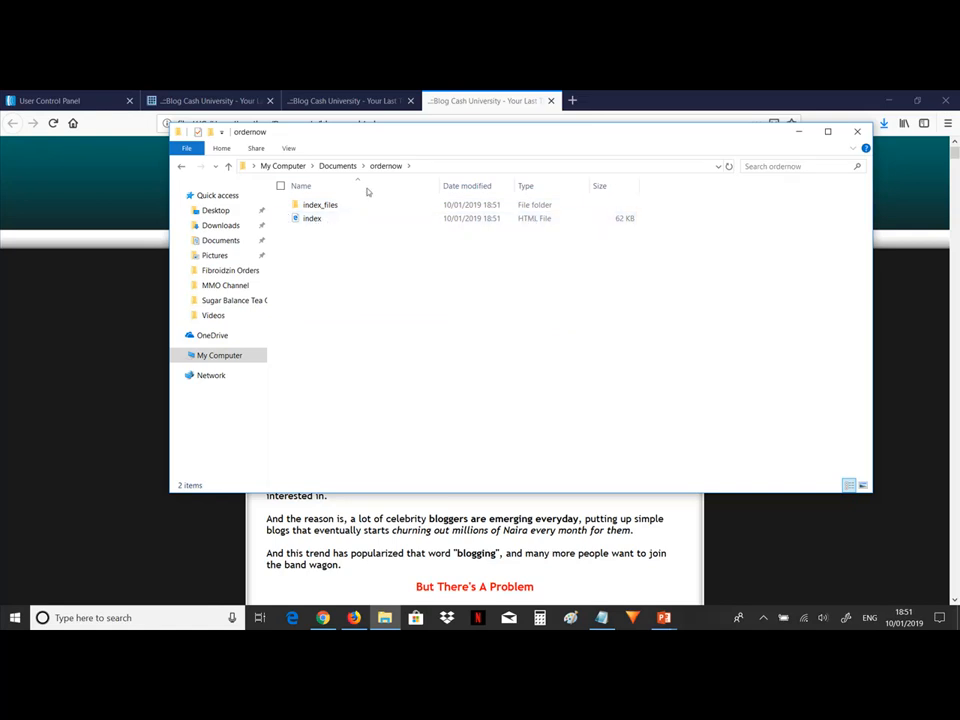
pyautogui.doubleClick(320, 207)
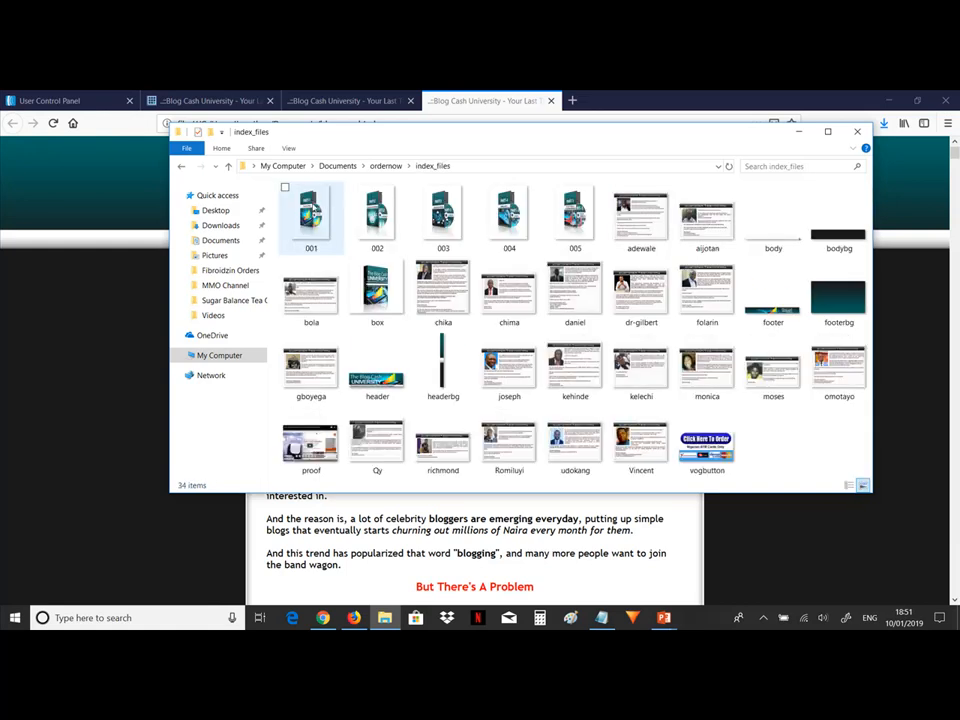
pyautogui.click(228, 167)
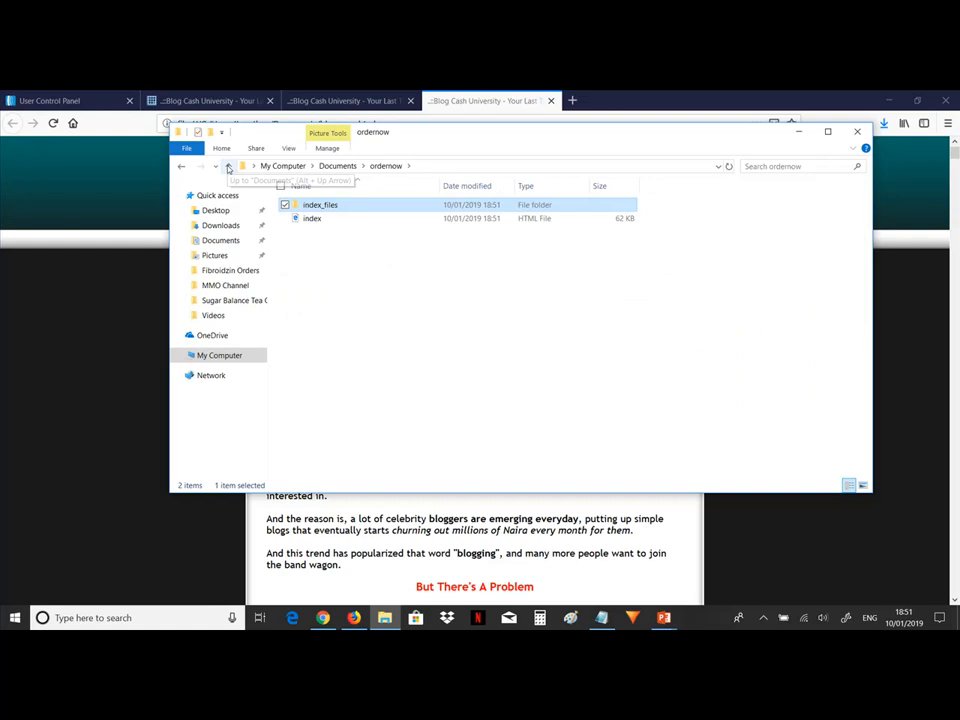
pyautogui.click(228, 167)
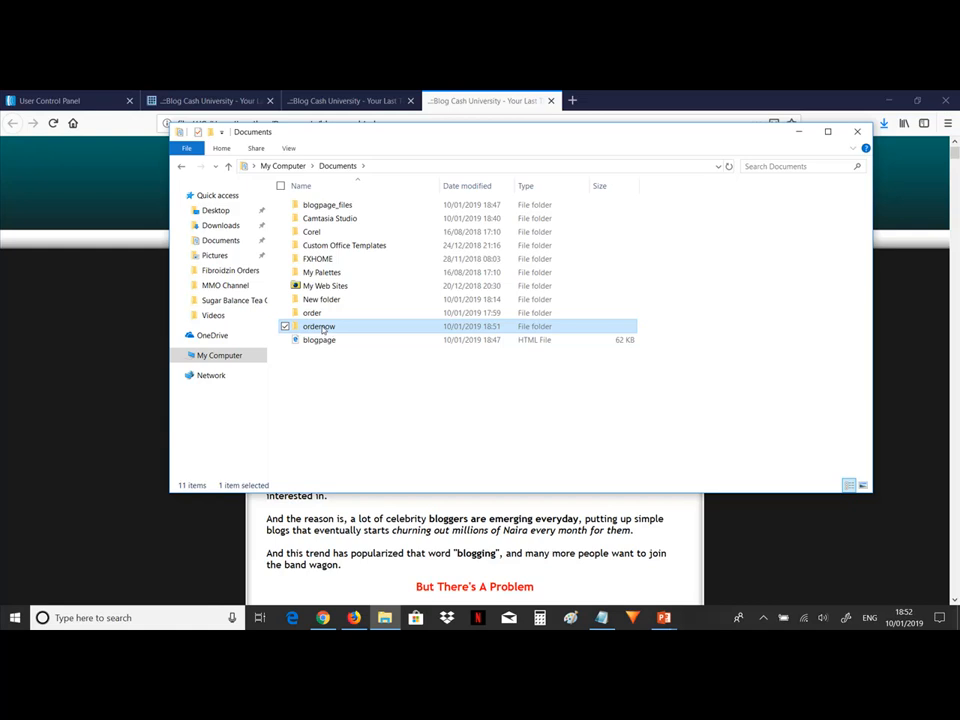
# Compress the ordernow folder into a zipped folder.
pyautogui.rightClick(322, 328)
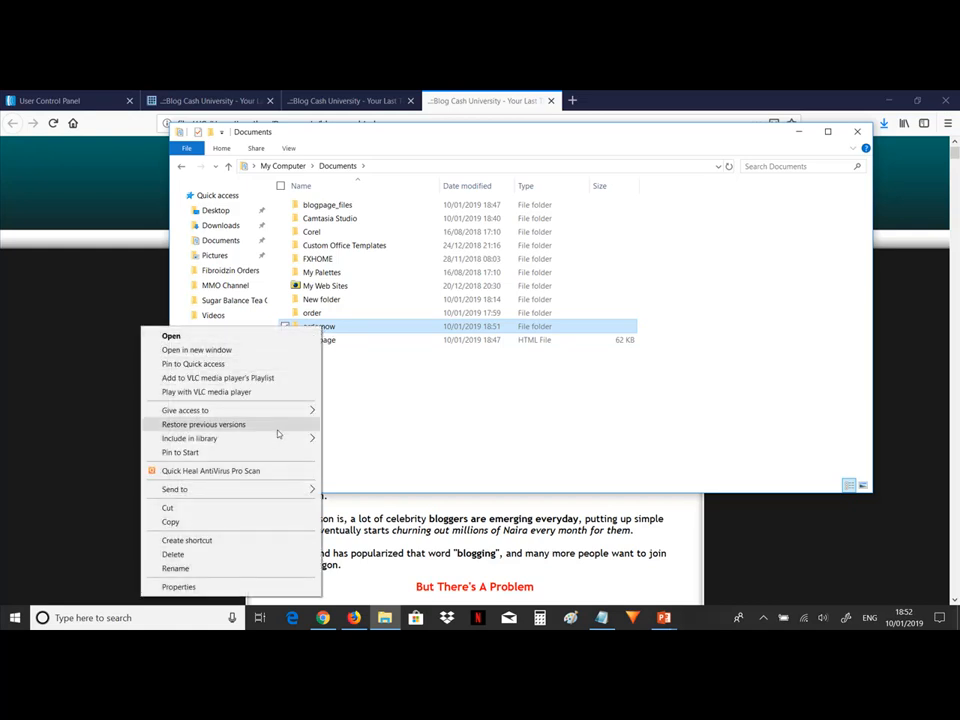
pyautogui.moveTo(258, 494)
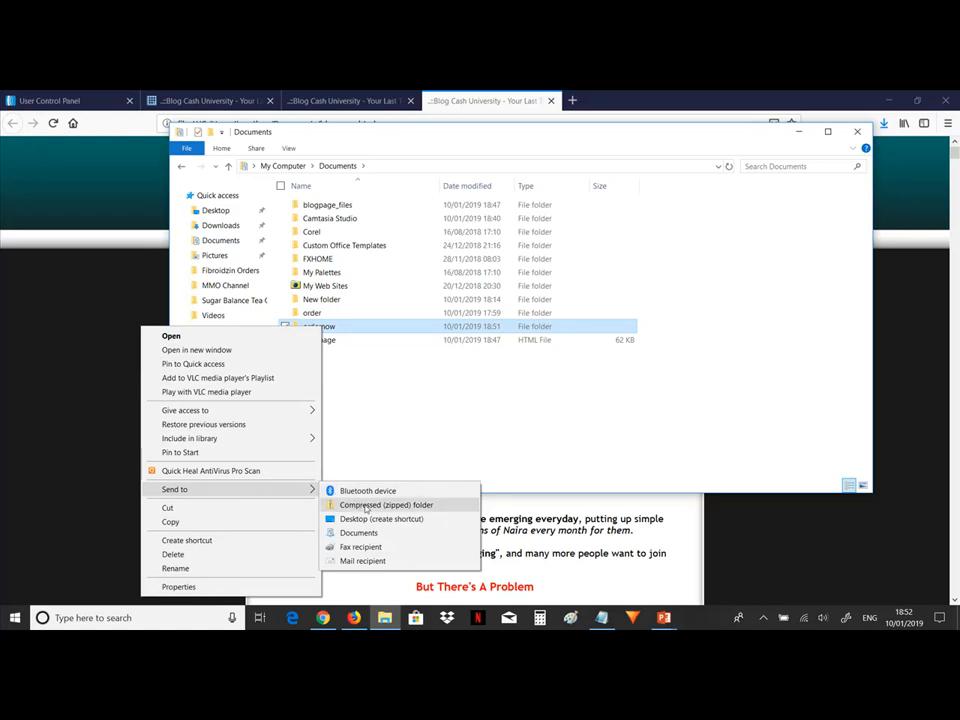
pyautogui.click(361, 506)
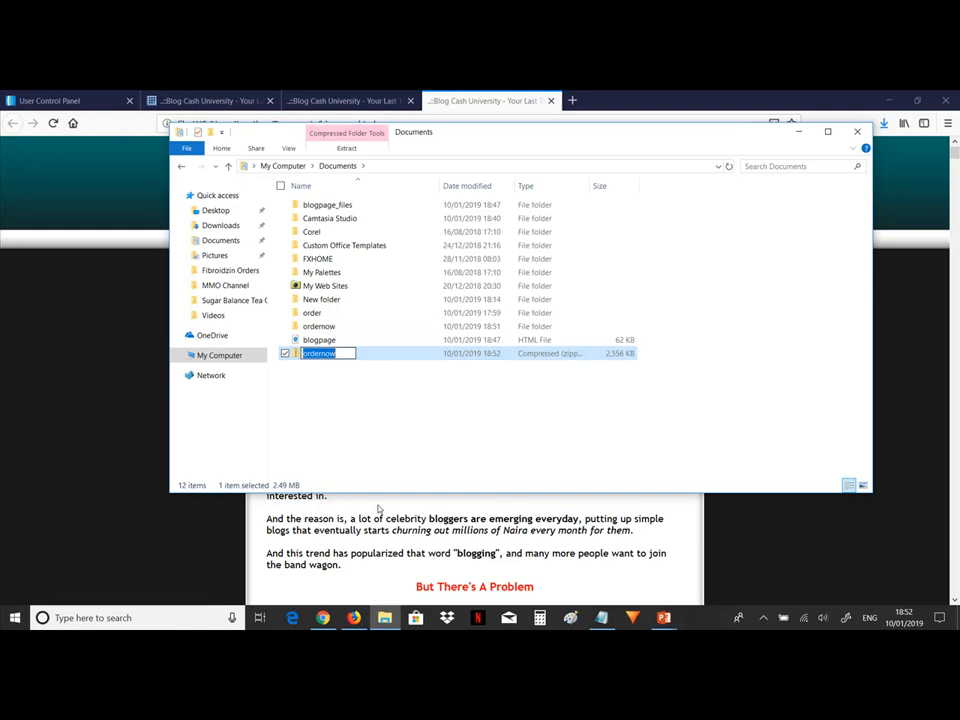
pyautogui.click(375, 358)
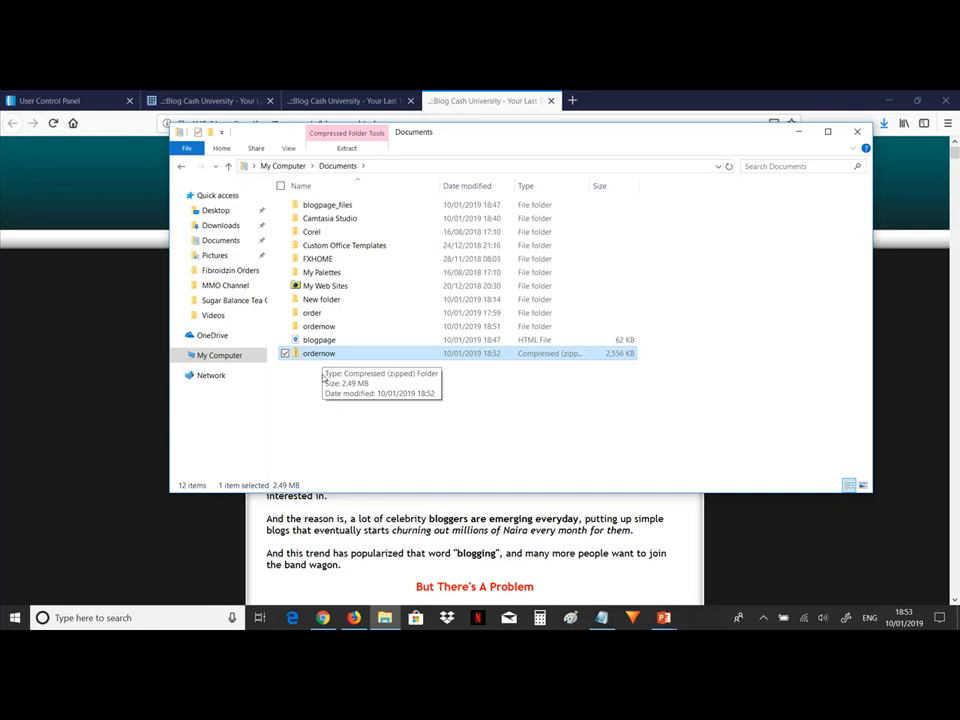
# Switch to Chrome, open the cPanel Legacy File Manager, and navigate to public_html/inboxmarketingformula.
pyautogui.click(323, 618)
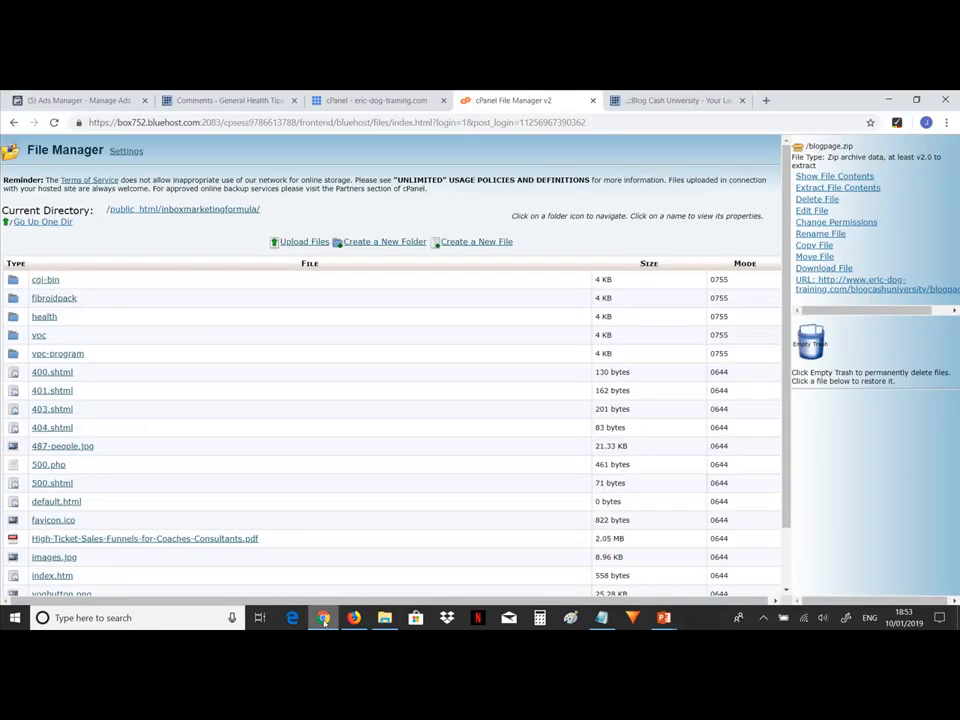
pyautogui.click(342, 101)
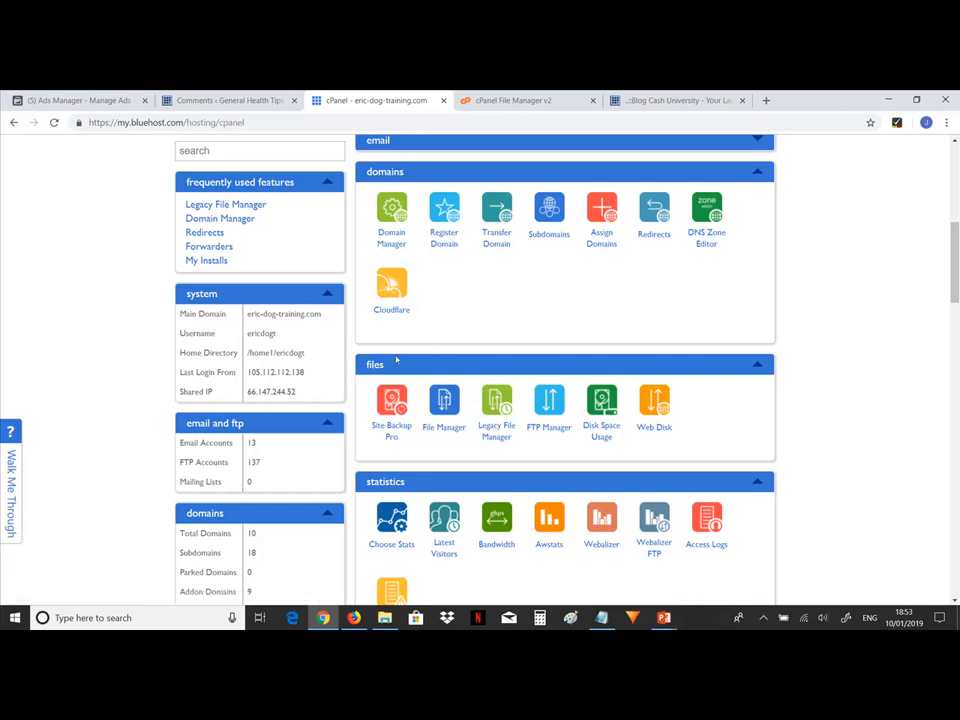
pyautogui.click(497, 404)
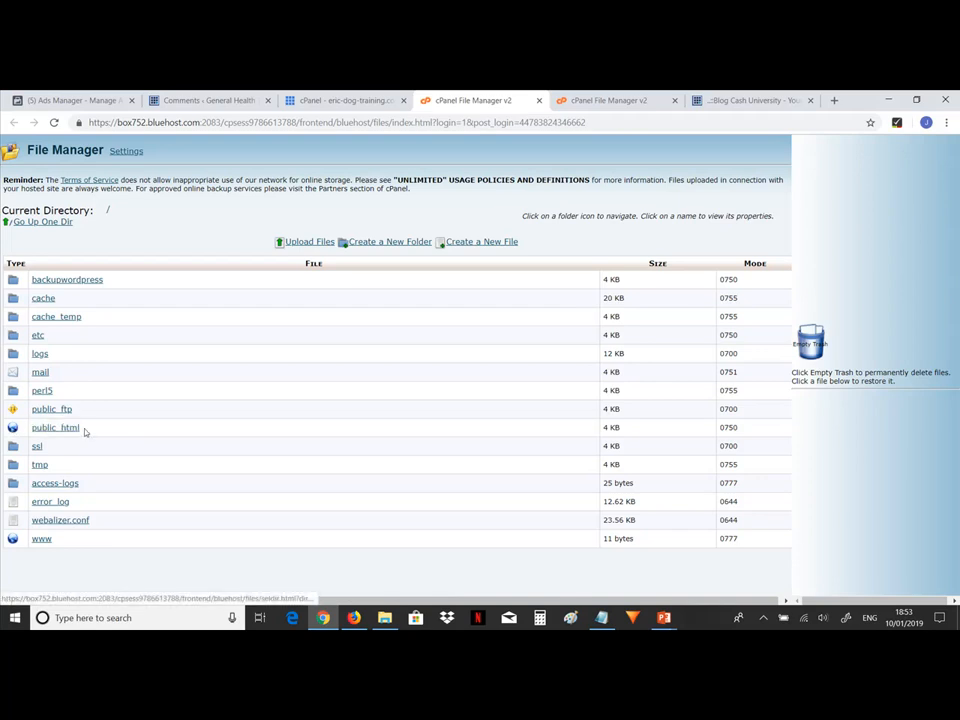
pyautogui.click(13, 428)
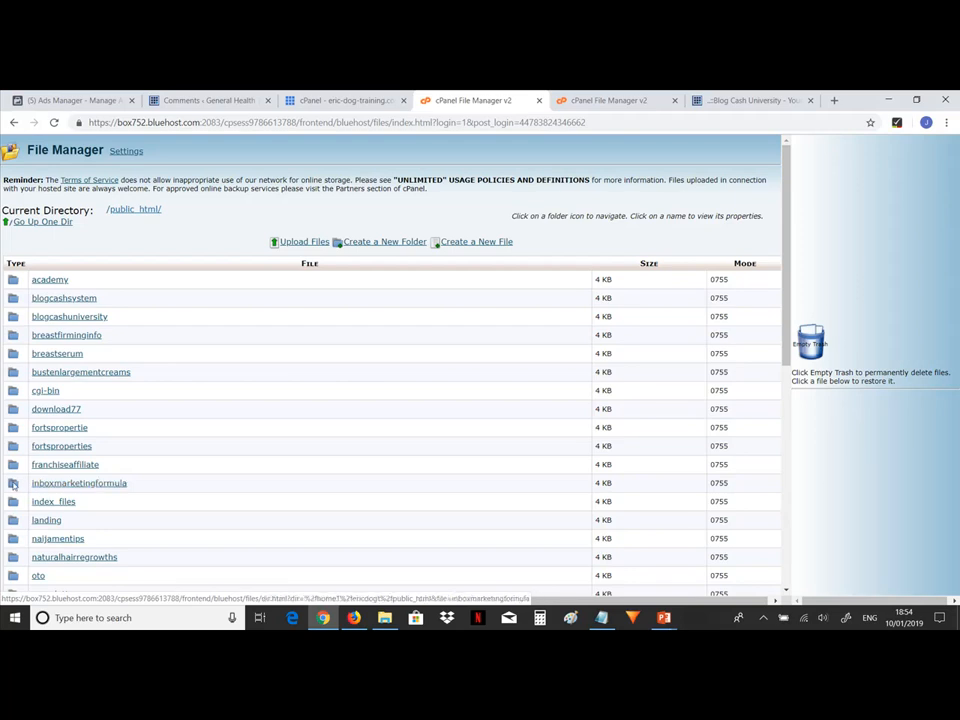
pyautogui.click(14, 484)
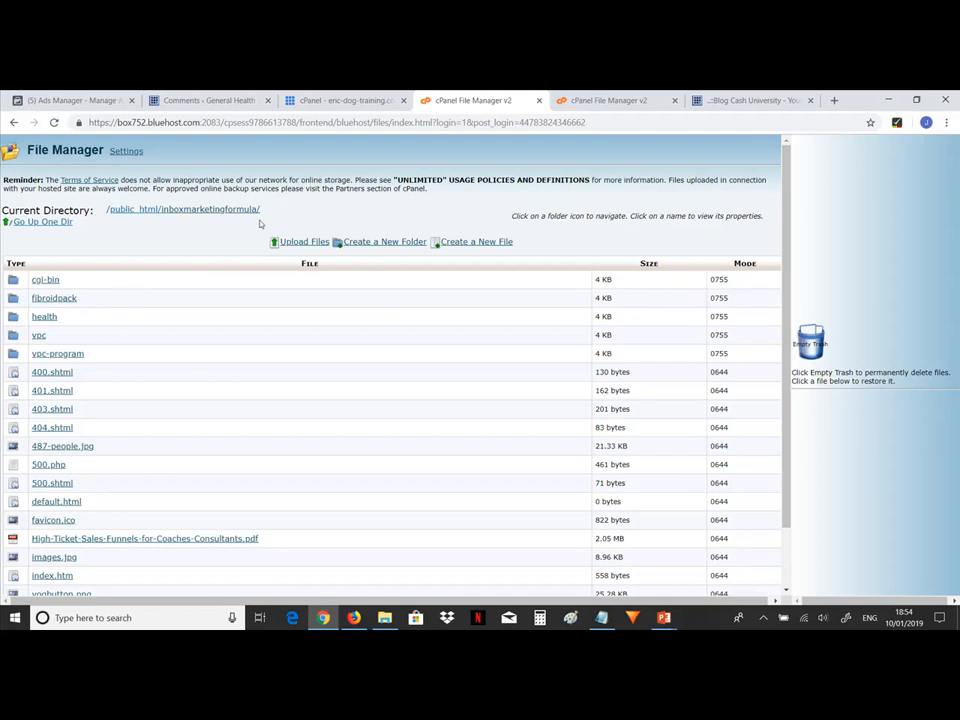
# Open the upload page and choose the zipped ordernow file from Documents as the file to upload.
pyautogui.click(384, 617)
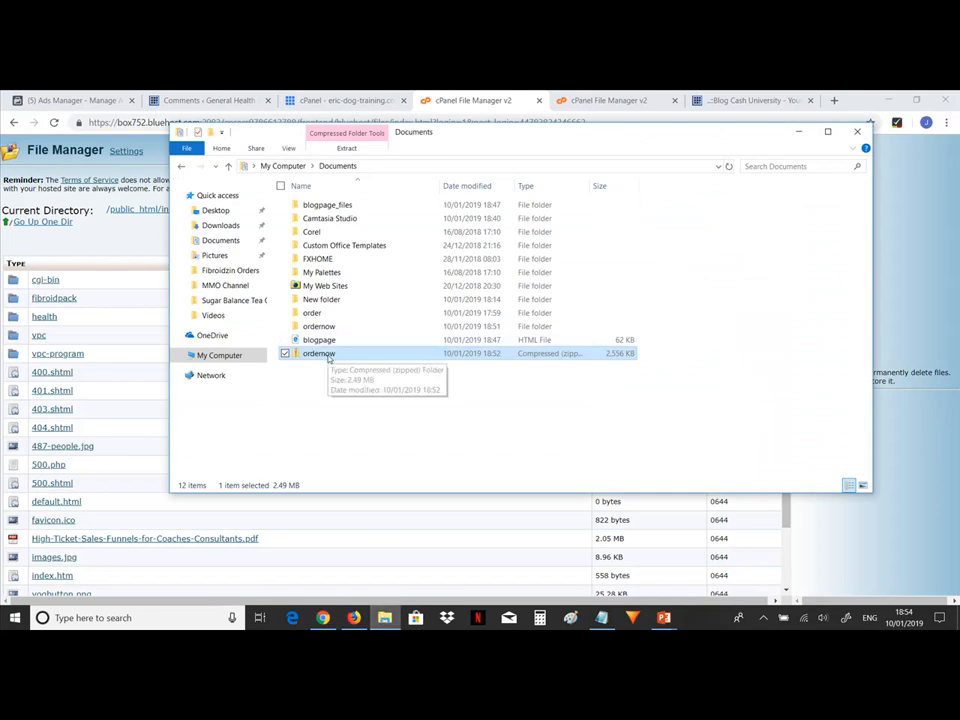
pyautogui.click(141, 247)
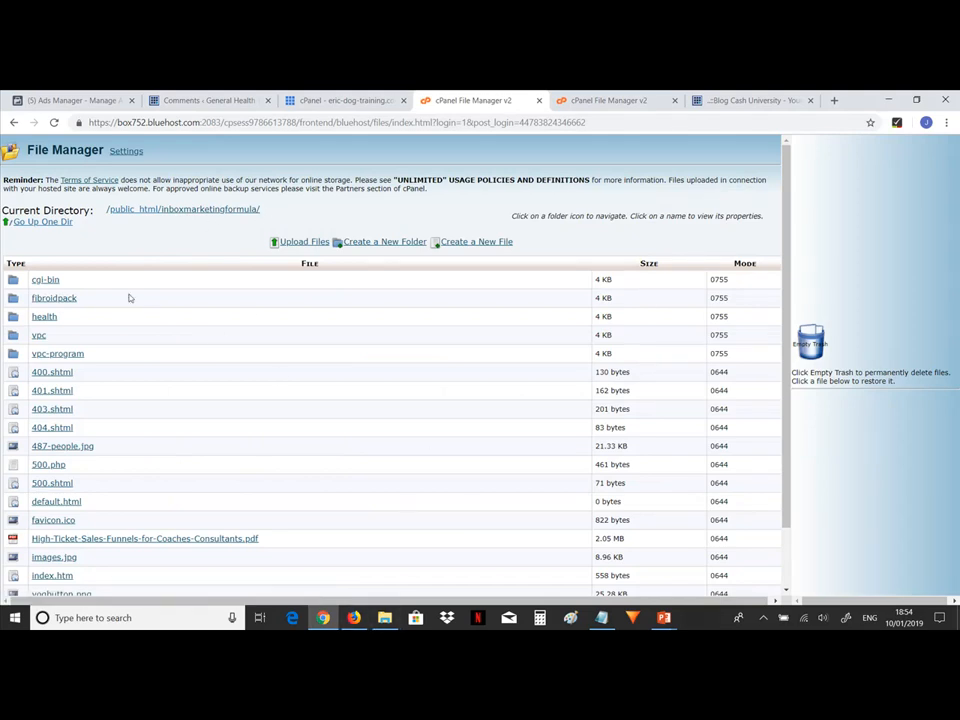
pyautogui.click(304, 243)
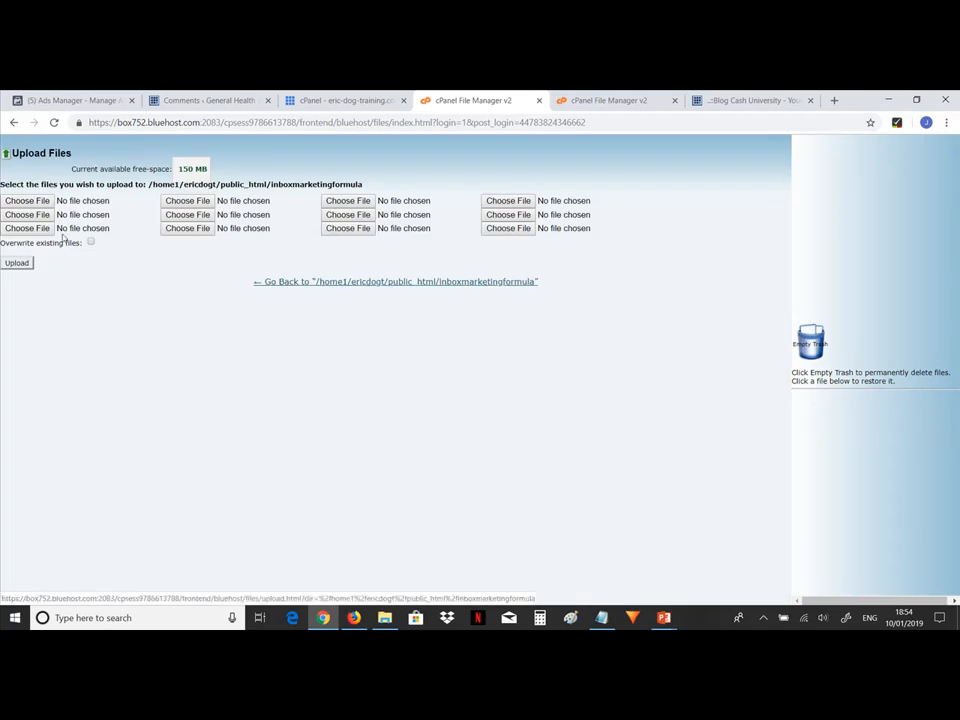
pyautogui.click(20, 201)
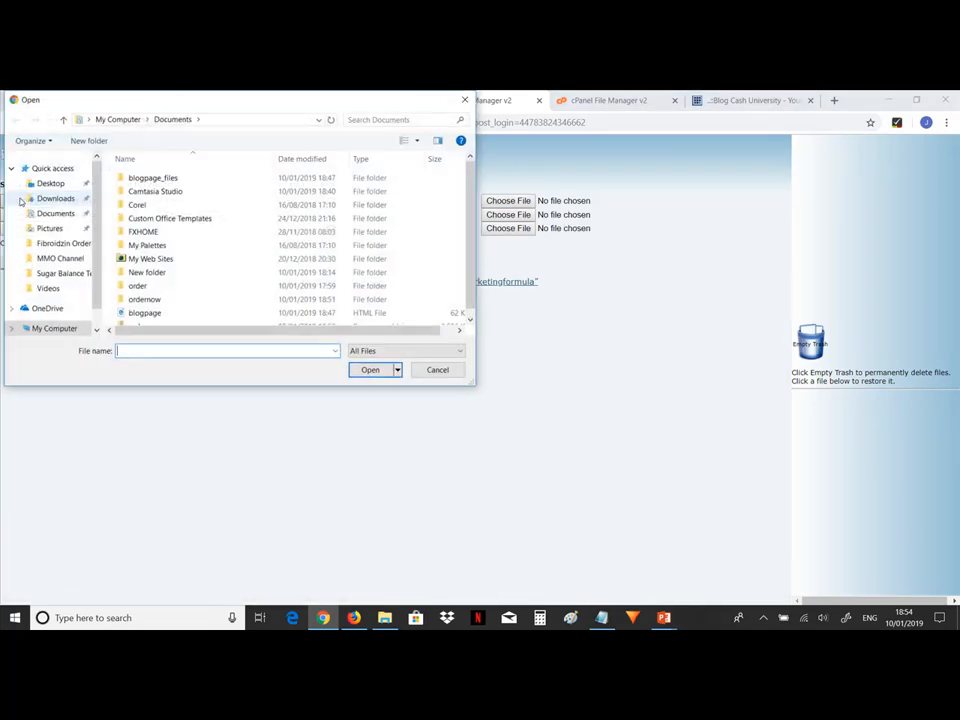
pyautogui.click(54, 214)
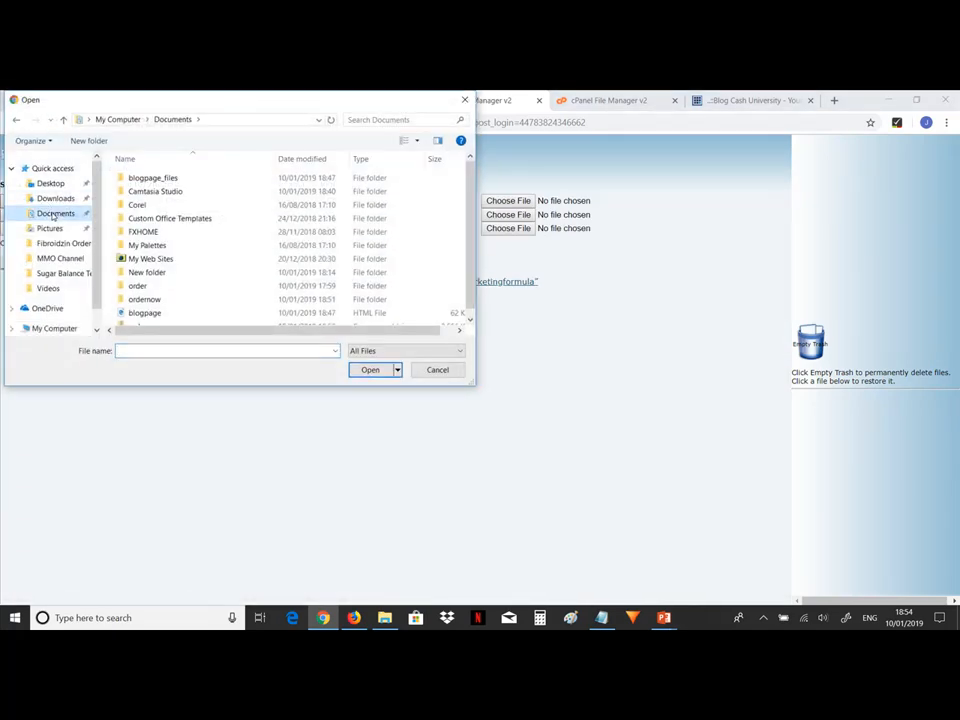
pyautogui.click(471, 318)
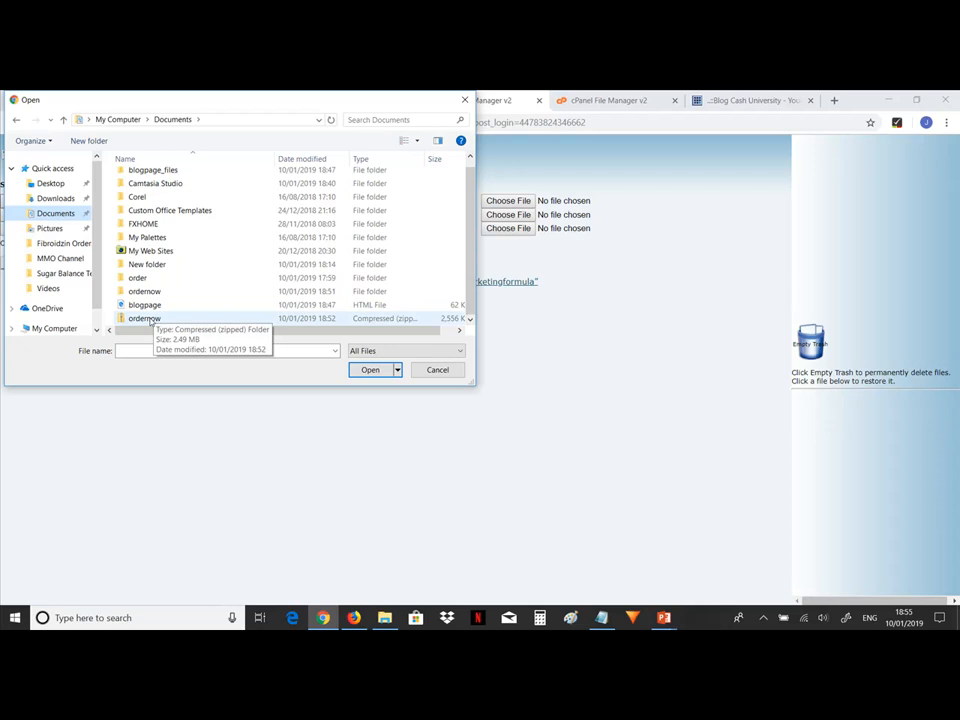
pyautogui.click(150, 319)
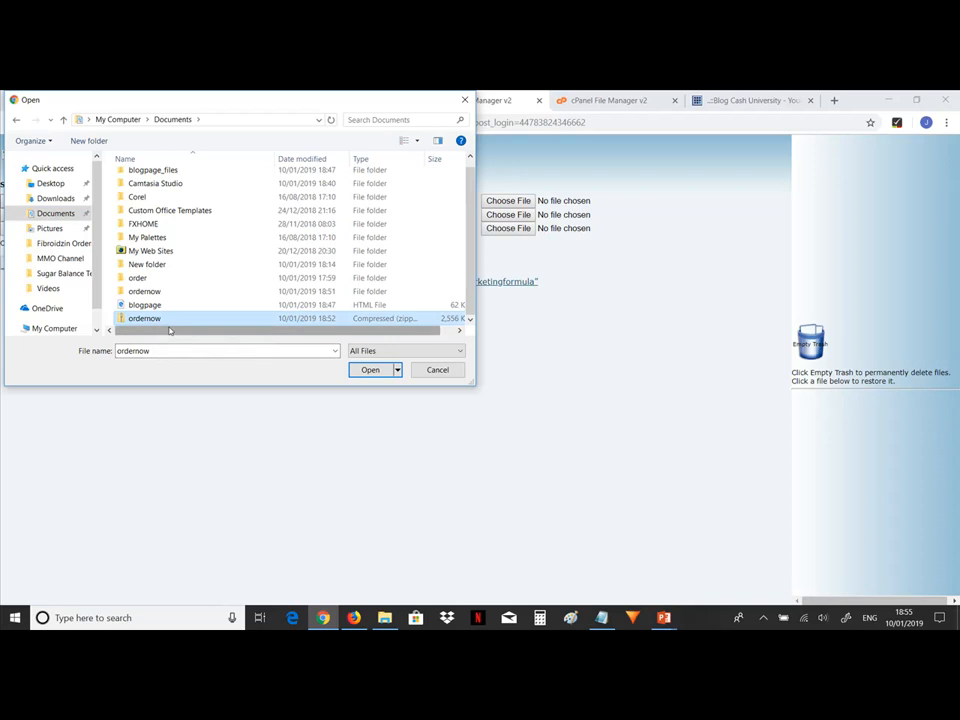
pyautogui.click(388, 371)
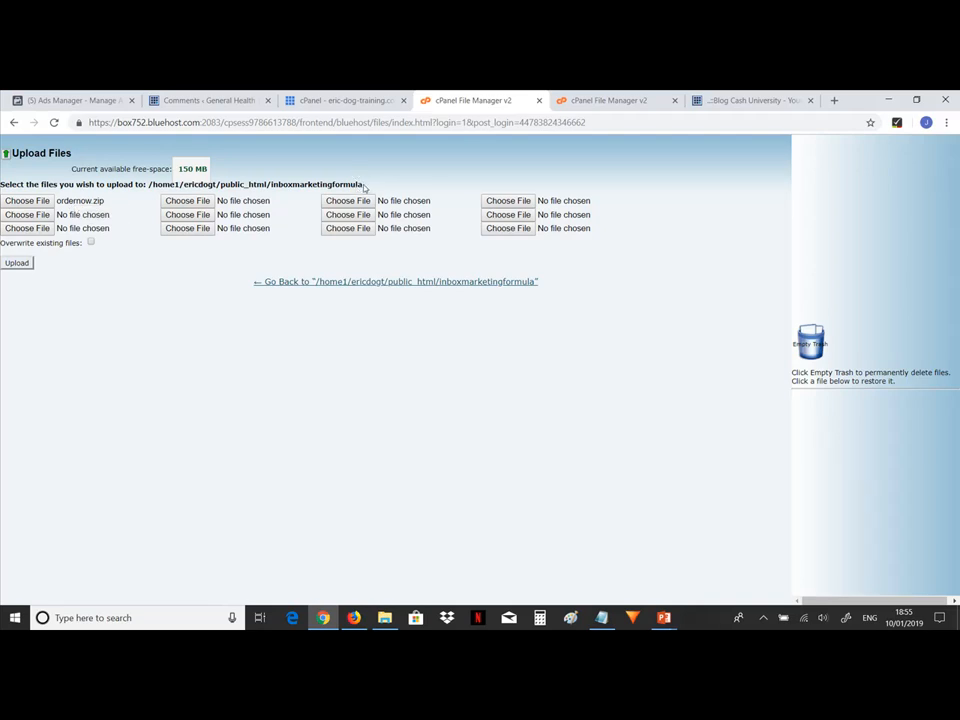
# Copy the folder name inboxmarketingformula from the upload path and paste it into a new Notepad window.
pyautogui.moveTo(366, 188); pyautogui.dragTo(270, 188)
pyautogui.hotkey('ctrl', 'c')
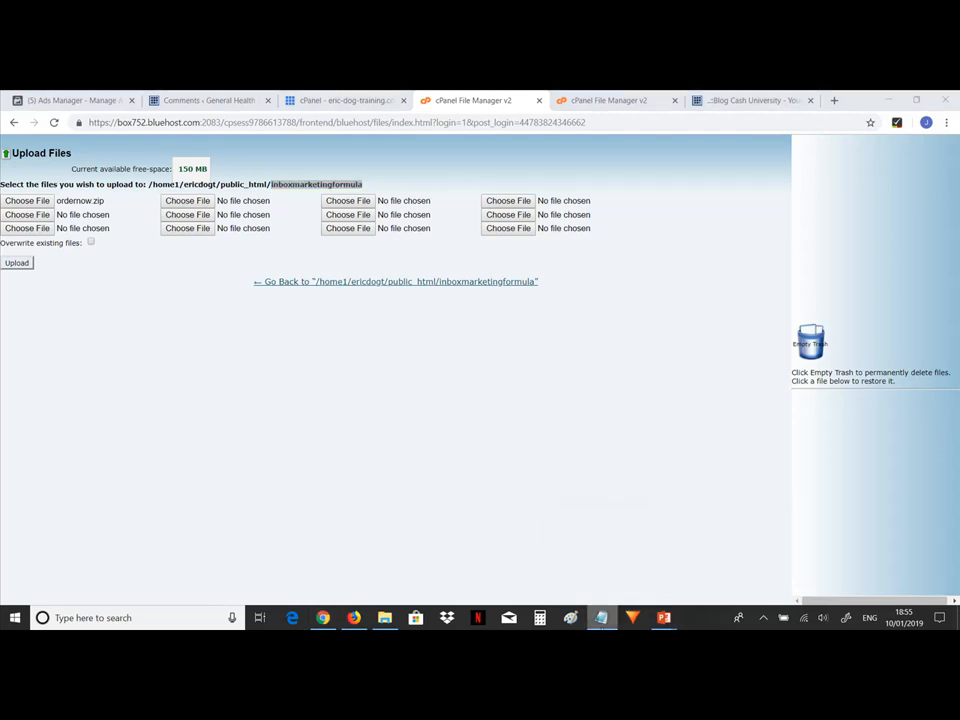
pyautogui.rightClick(602, 617)
pyautogui.click(559, 551)
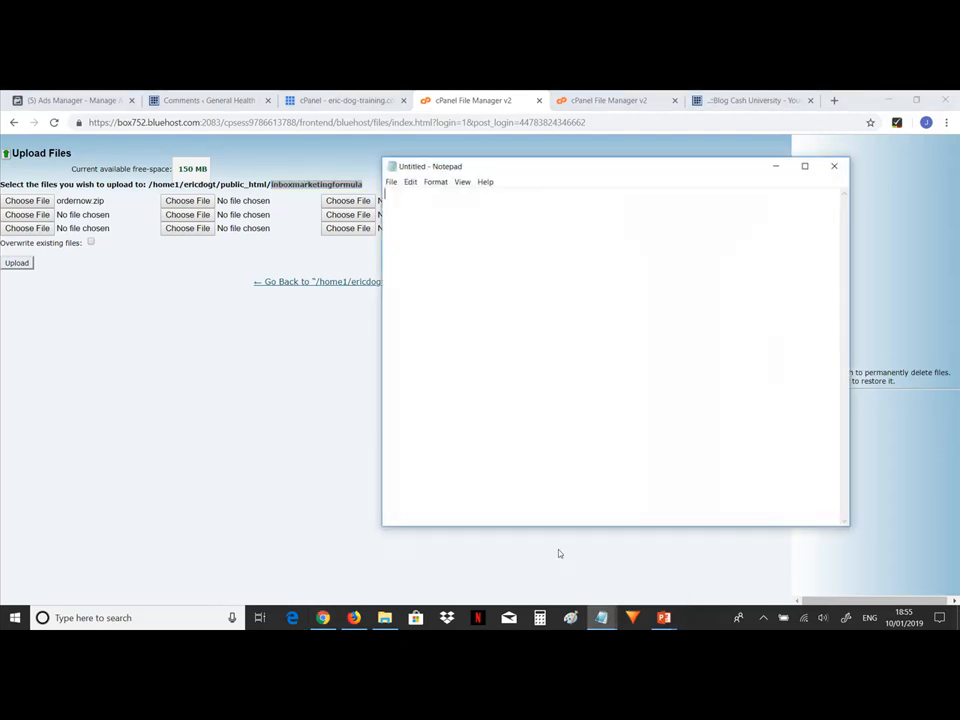
pyautogui.hotkey('ctrl', 'v')
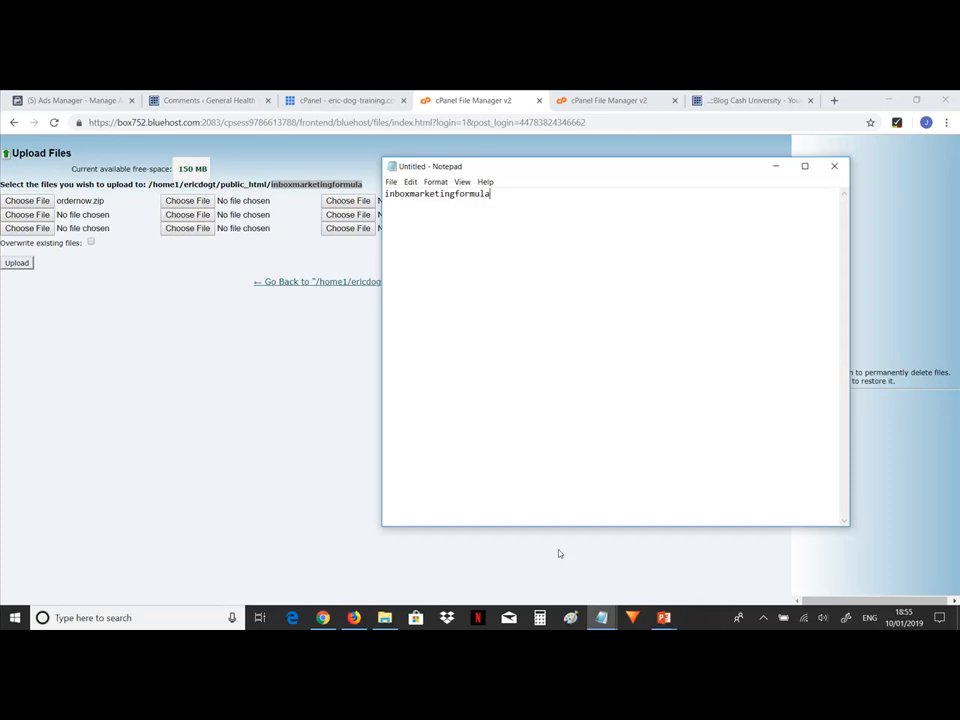
pyautogui.write('.com')
pyautogui.press('Left')
pyautogui.press('Left')
pyautogui.press('Left')
pyautogui.press('Left')
pyautogui.press('Left')
pyautogui.press('Left')
pyautogui.press('Left')
pyautogui.press('Left')
pyautogui.press('Left')
pyautogui.press('Left')
pyautogui.press('Left')
pyautogui.press('Left')
pyautogui.press('Left')
pyautogui.press('Left')
pyautogui.press('Left')
pyautogui.press('Left')
pyautogui.press('Left')
pyautogui.press('Left')
pyautogui.press('Left')
pyautogui.press('Left')
pyautogui.write('htt')
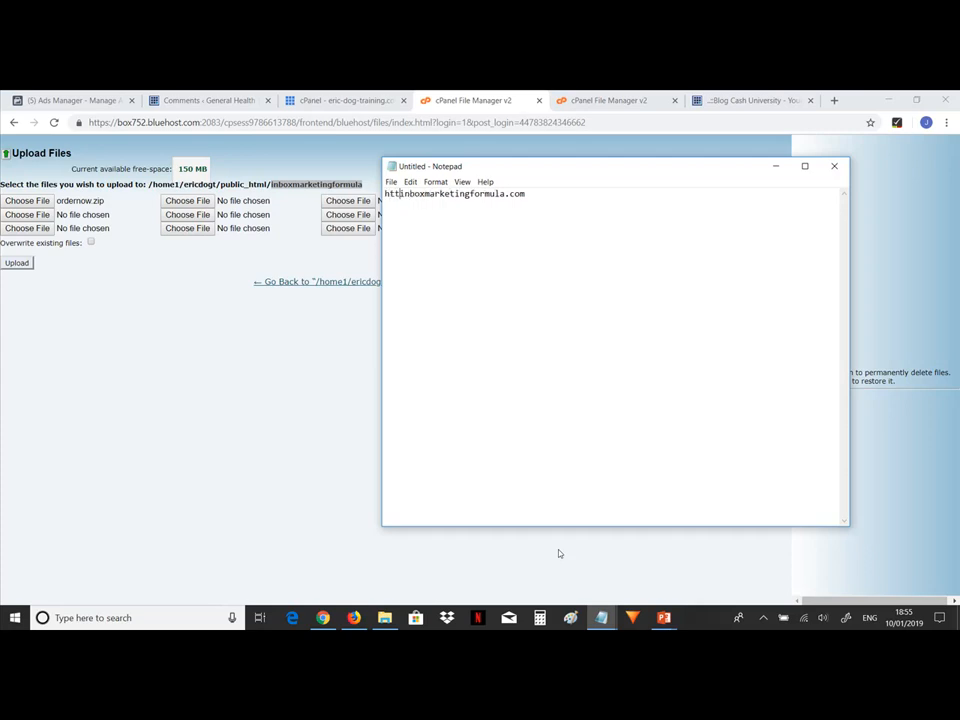
pyautogui.write('p')
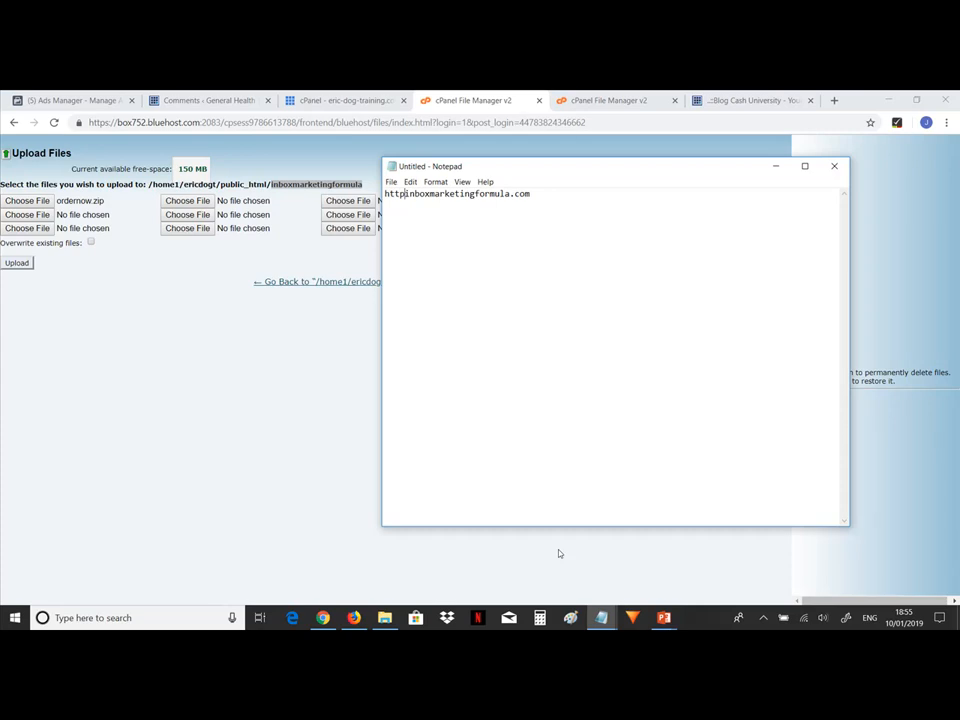
pyautogui.write('://')
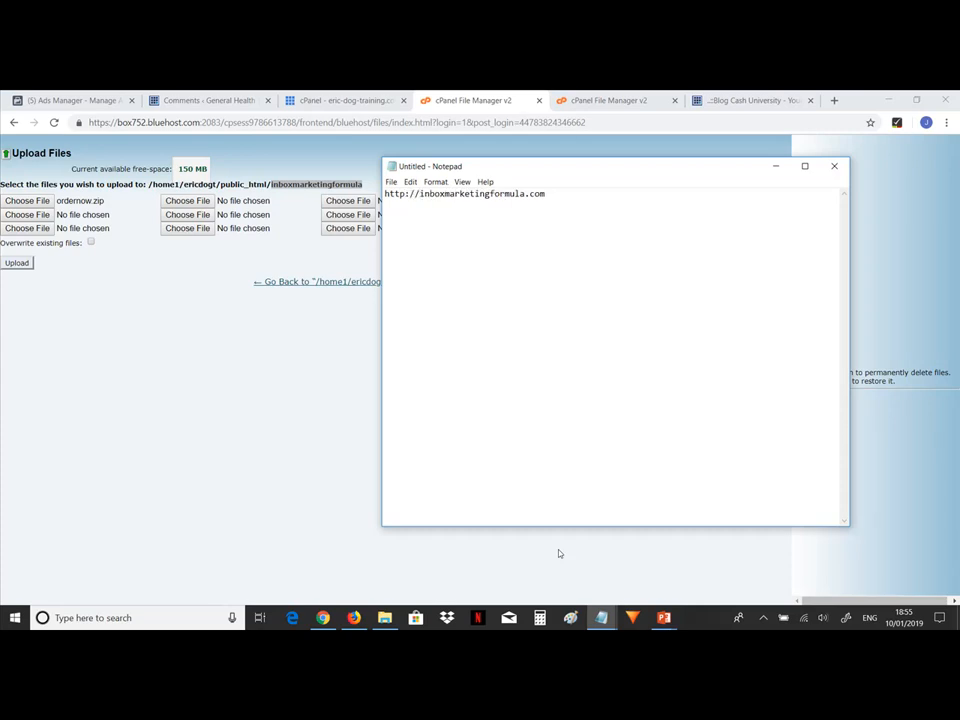
pyautogui.press('Right')
pyautogui.press('Right')
pyautogui.press('Right')
pyautogui.press('Right')
pyautogui.press('Right')
pyautogui.press('Right')
pyautogui.press('Right')
pyautogui.press('Right')
pyautogui.press('Right')
pyautogui.press('Right')
pyautogui.press('Right')
pyautogui.press('Right')
pyautogui.press('Right')
pyautogui.press('Right')
pyautogui.press('Right')
pyautogui.press('Right')
pyautogui.press('Right')
pyautogui.press('Right')
pyautogui.press('Right')
pyautogui.press('Right')
pyautogui.press('Right')
pyautogui.press('Right')
pyautogui.press('Right')
pyautogui.press('Right')
# Upload ordernow.zip to the inboxmarketingformula folder and copy the uploaded file's name.
pyautogui.click(17, 264)
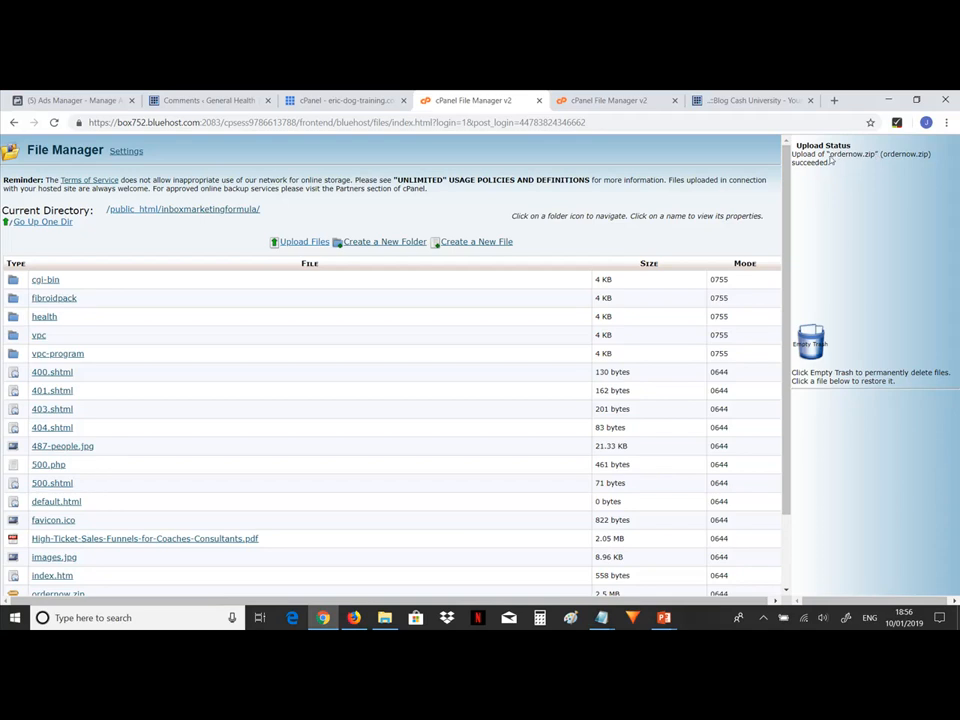
pyautogui.moveTo(829, 156); pyautogui.dragTo(877, 155)
pyautogui.moveTo(601, 617)
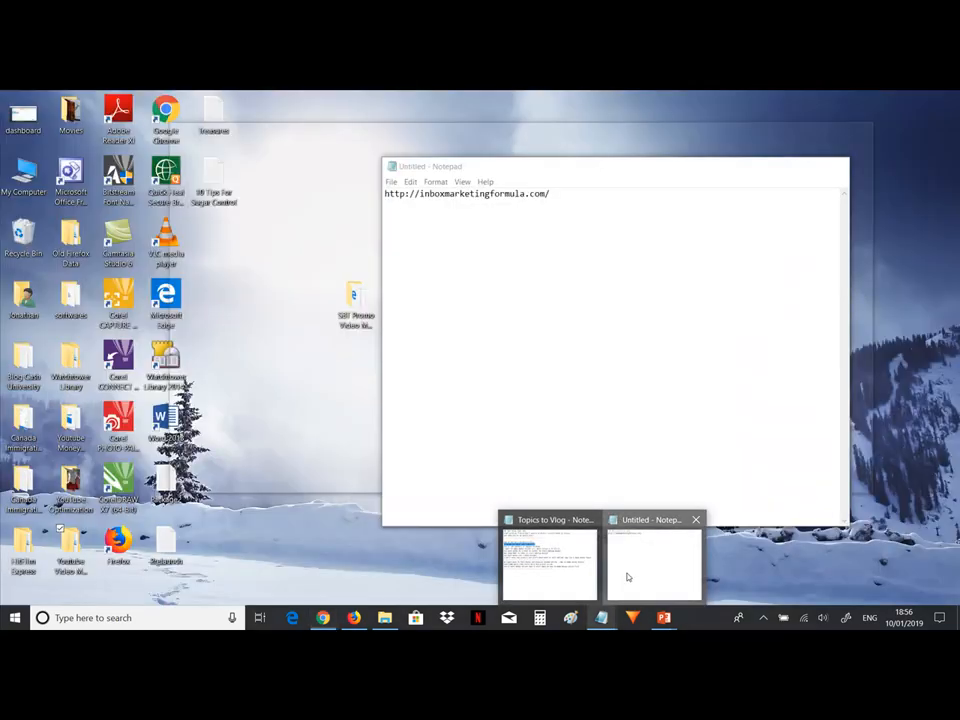
pyautogui.click(628, 577)
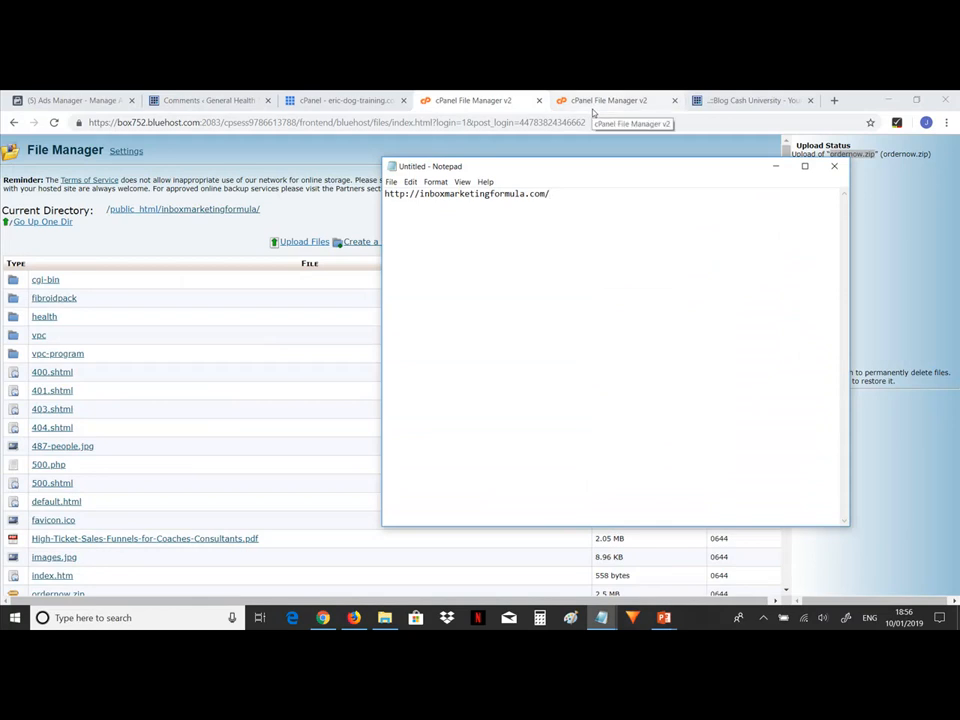
pyautogui.hotkey('ctrl', 'v')
pyautogui.press('BackSpace')
pyautogui.press('BackSpace')
pyautogui.press('BackSpace')
pyautogui.press('BackSpace')
pyautogui.press('BackSpace')
pyautogui.press('BackSpace')
pyautogui.press('BackSpace')
pyautogui.press('BackSpace')
pyautogui.press('BackSpace')
pyautogui.press('BackSpace')
pyautogui.press('BackSpace')
pyautogui.press('BackSpace')
pyautogui.press('BackSpace')
pyautogui.press('BackSpace')
pyautogui.press('BackSpace')
pyautogui.press('BackSpace')
pyautogui.press('BackSpace')
pyautogui.press('BackSpace')
pyautogui.press('BackSpace')
pyautogui.write('orde')
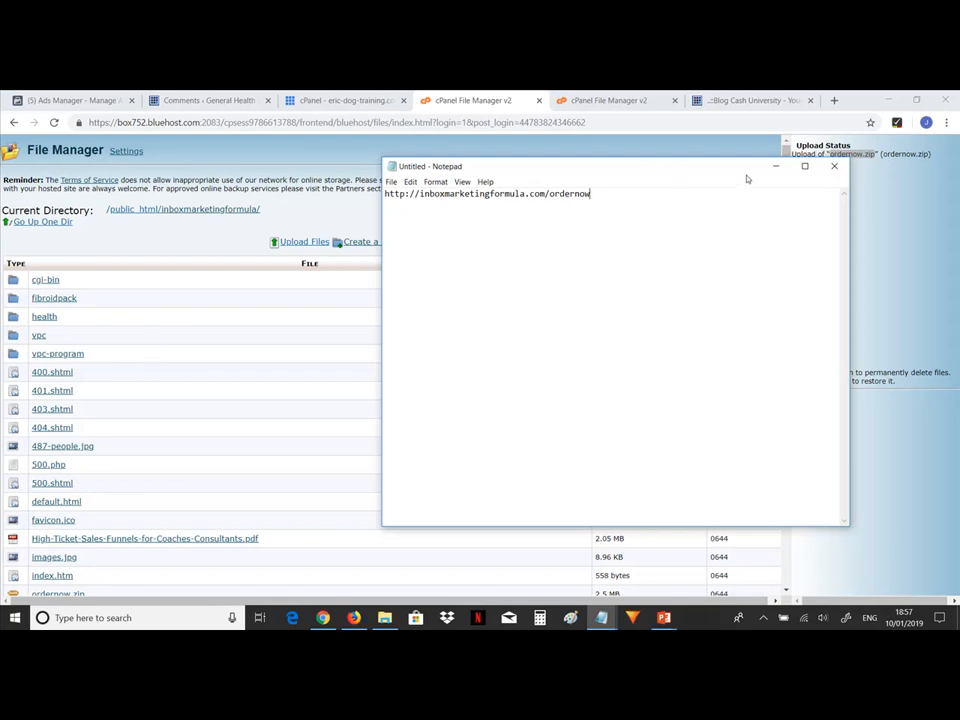
# Extract the contents of ordernow.zip in the File Manager.
pyautogui.click(775, 166)
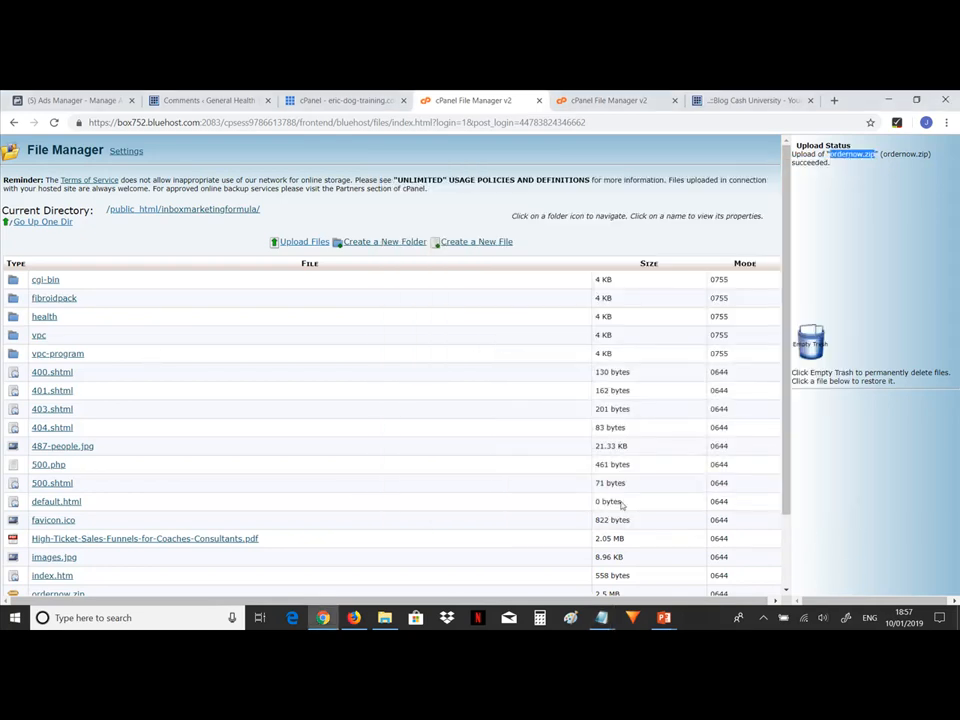
pyautogui.click(786, 591)
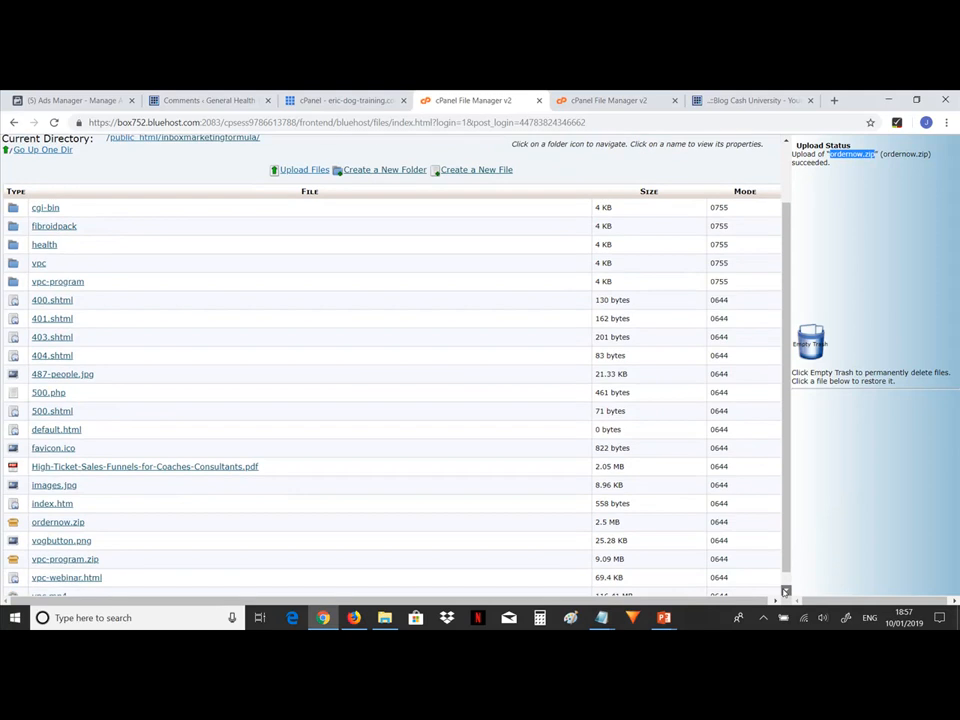
pyautogui.click(786, 591)
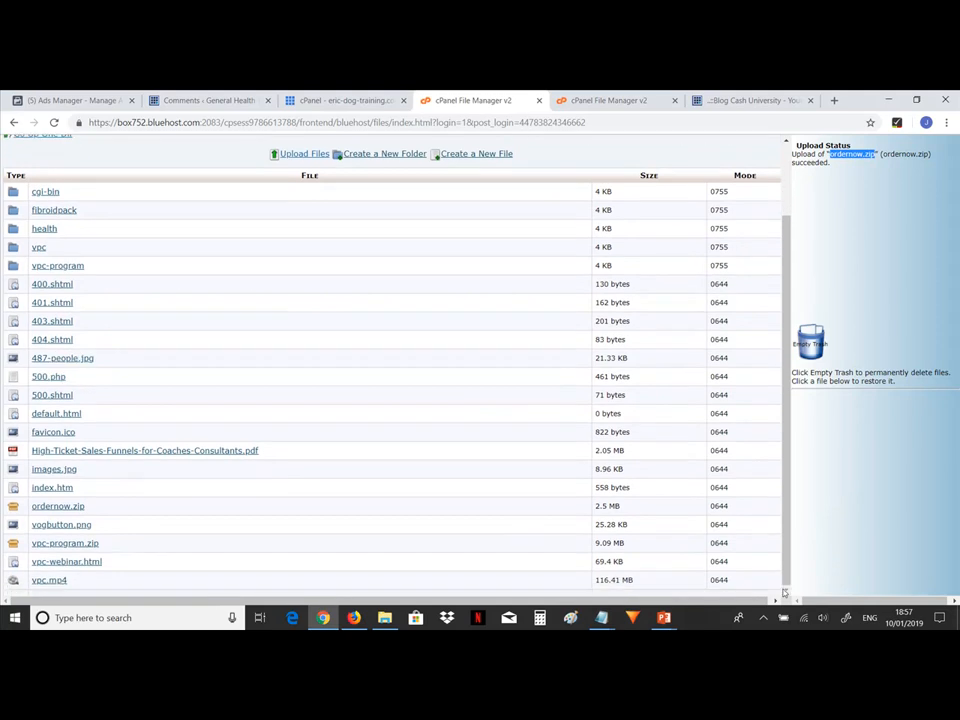
pyautogui.click(55, 509)
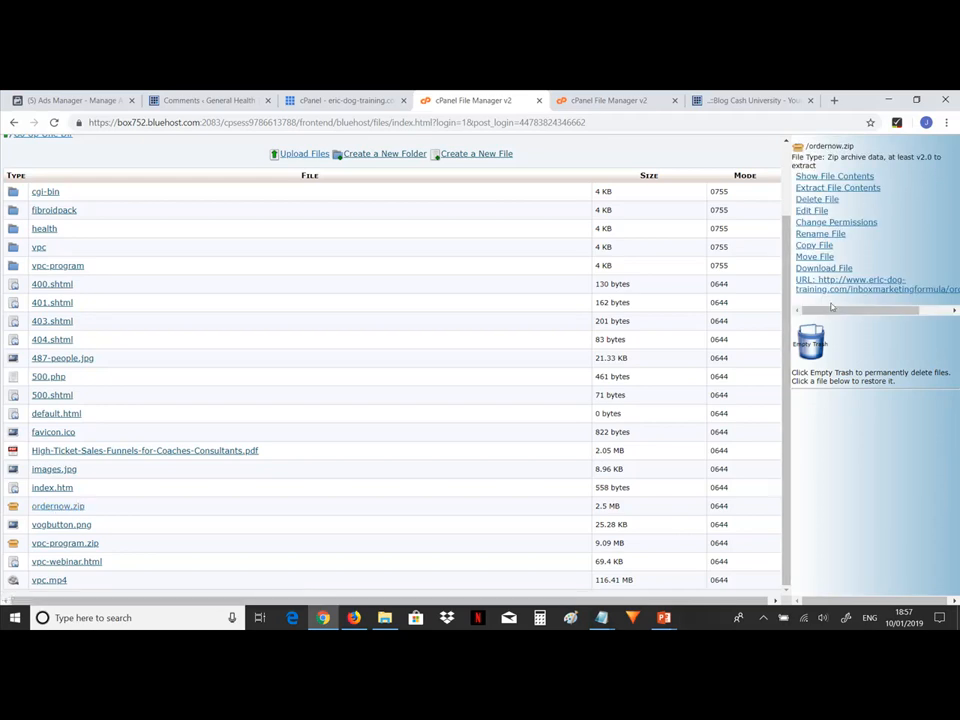
pyautogui.click(838, 188)
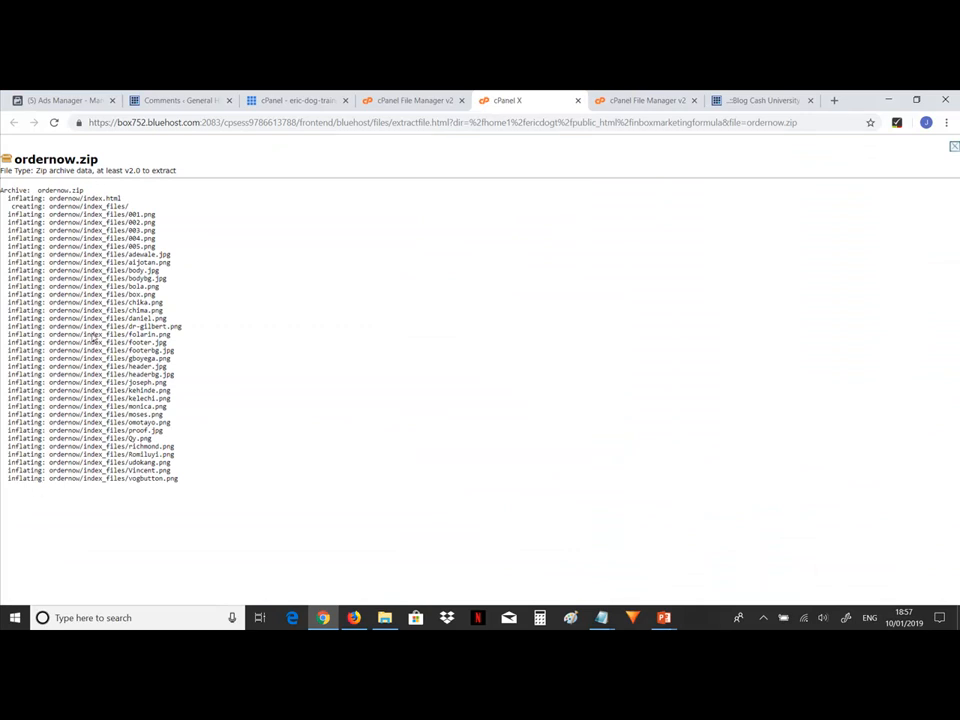
# Delete ordernow.zip from the folder and empty the trash.
pyautogui.click(411, 97)
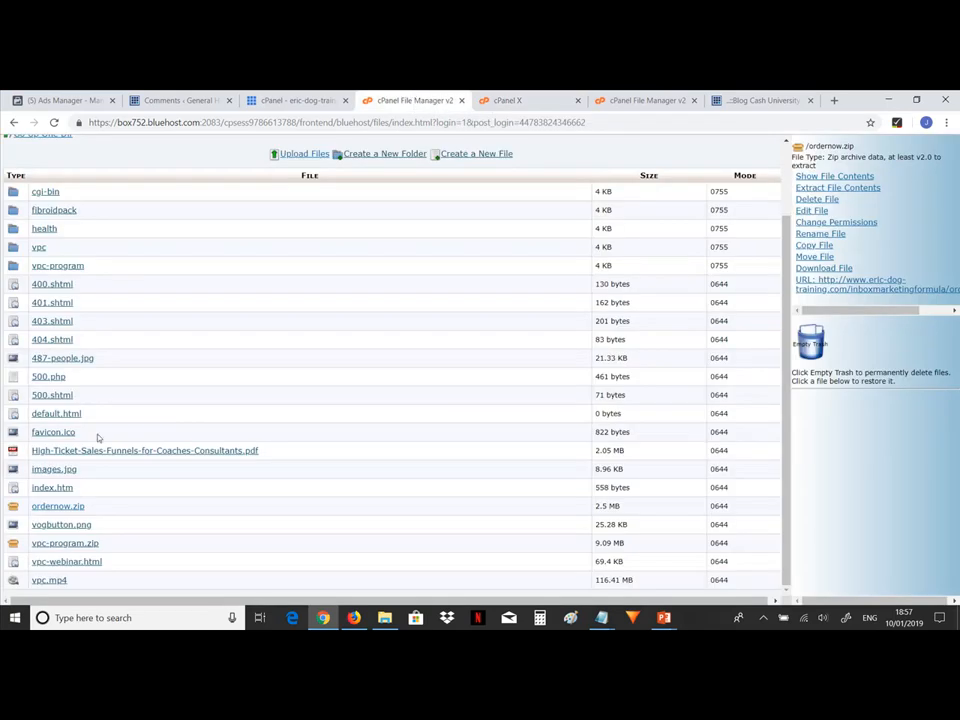
pyautogui.click(817, 199)
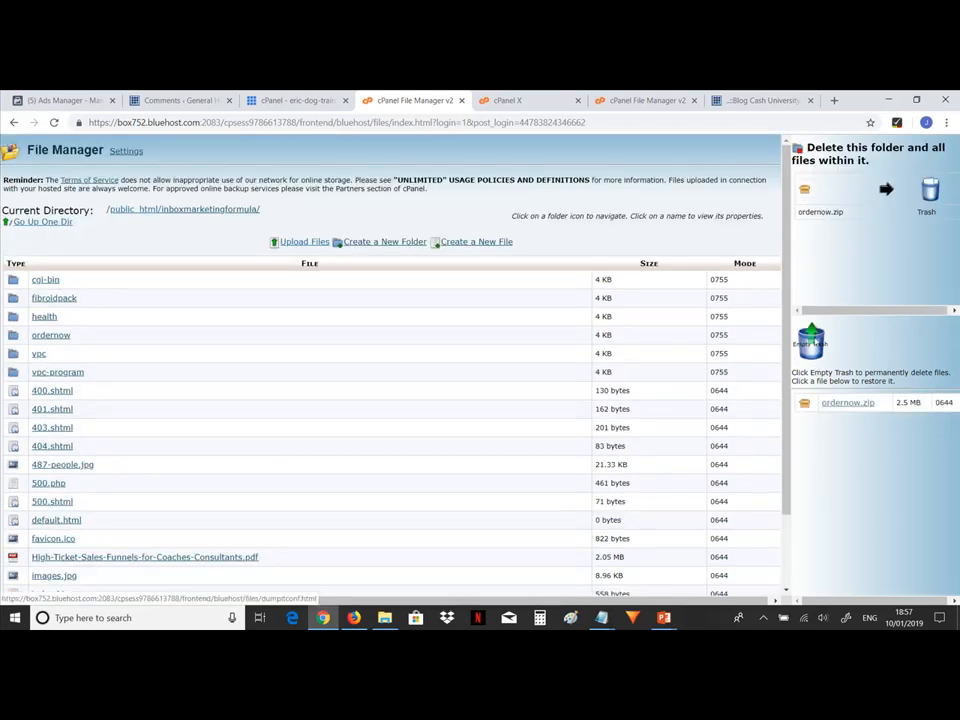
pyautogui.click(811, 342)
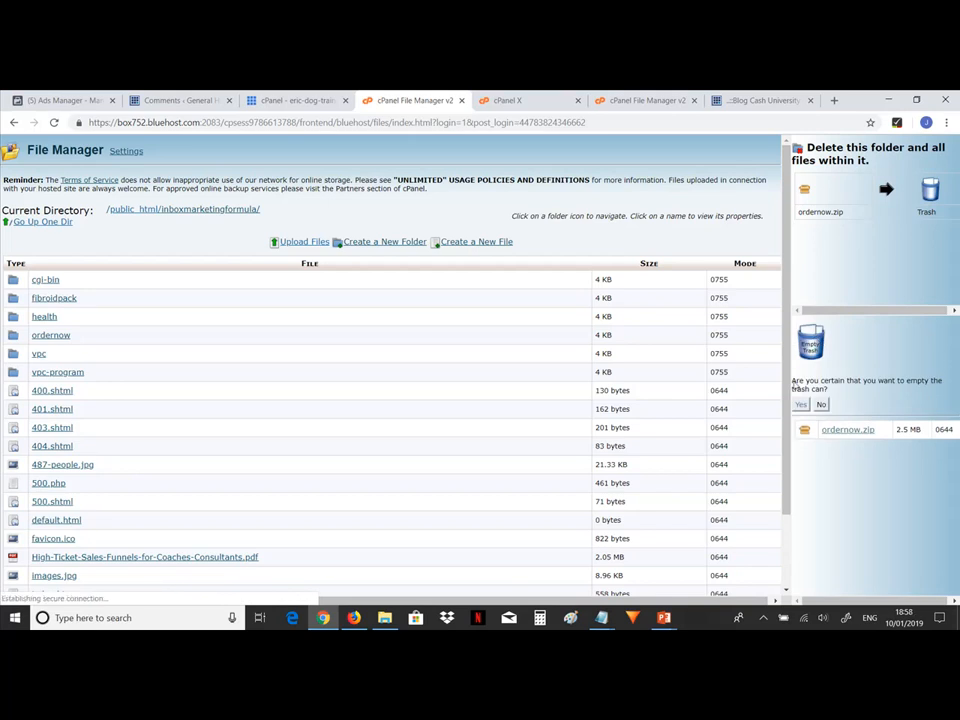
pyautogui.click(802, 405)
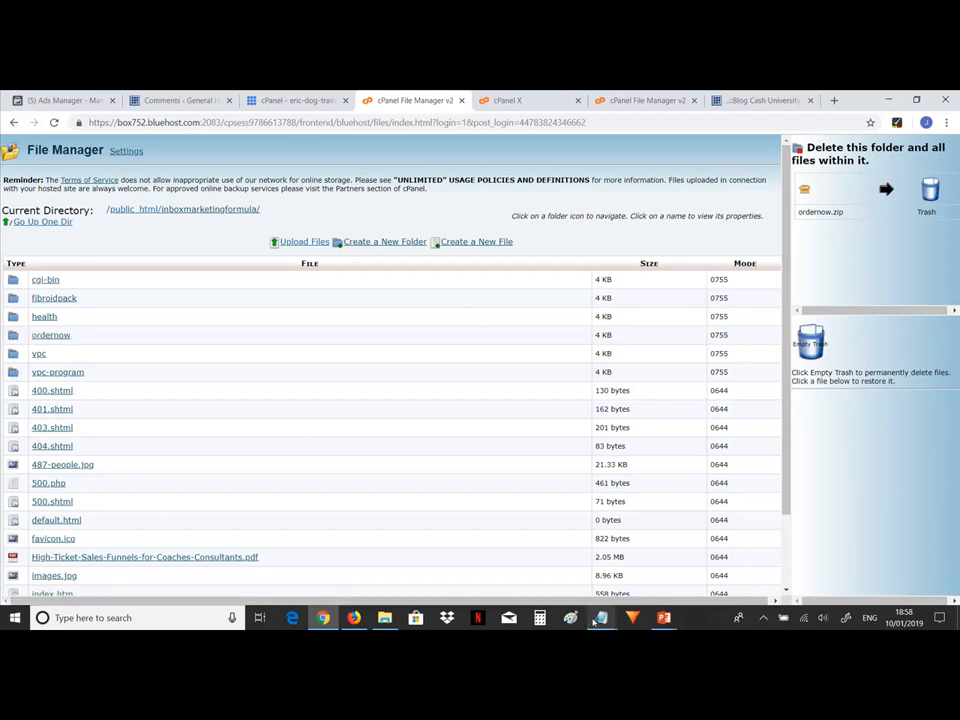
# Select and copy the full ordernow address in Notepad.
pyautogui.moveTo(600, 617)
pyautogui.click(652, 560)
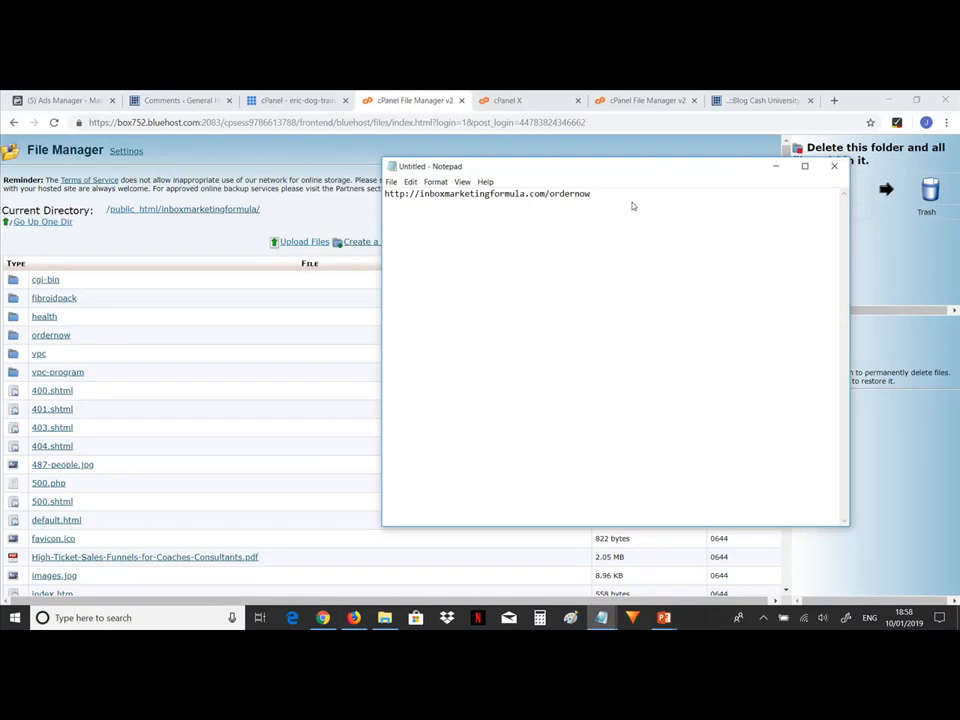
pyautogui.hotkey('shift', 'Left')
pyautogui.hotkey('shift', 'Left')
pyautogui.hotkey('shift', 'Left')
pyautogui.hotkey('shift', 'Left')
pyautogui.hotkey('shift', 'Left')
pyautogui.hotkey('shift', 'Left')
pyautogui.hotkey('shift', 'Left')
pyautogui.hotkey('shift', 'Left')
pyautogui.hotkey('shift', 'Left')
pyautogui.hotkey('shift', 'Left')
pyautogui.hotkey('shift', 'Left')
pyautogui.hotkey('shift', 'Left')
pyautogui.hotkey('shift', 'Left')
pyautogui.hotkey('shift', 'Left')
pyautogui.hotkey('shift', 'Left')
pyautogui.hotkey('shift', 'Left')
pyautogui.hotkey('shift', 'Left')
pyautogui.hotkey('shift', 'Left')
pyautogui.hotkey('shift', 'Left')
pyautogui.hotkey('shift', 'Left')
pyautogui.hotkey('shift', 'Left')
pyautogui.hotkey('shift', 'Left')
pyautogui.hotkey('shift', 'Left')
pyautogui.hotkey('shift', 'Left')
pyautogui.hotkey('shift', 'Left')
pyautogui.hotkey('shift', 'Left')
pyautogui.hotkey('shift', 'Left')
pyautogui.hotkey('shift', 'Left')
pyautogui.hotkey('shift', 'Left')
pyautogui.hotkey('shift', 'Left')
pyautogui.hotkey('shift', 'Left')
pyautogui.hotkey('shift', 'Left')
pyautogui.hotkey('shift', 'Left')
pyautogui.hotkey('shift', 'Left')
pyautogui.hotkey('shift', 'Left')
pyautogui.hotkey('shift', 'Left')
pyautogui.press('Home')
pyautogui.hotkey('shift', 'End')
pyautogui.hotkey('ctrl', 'c')
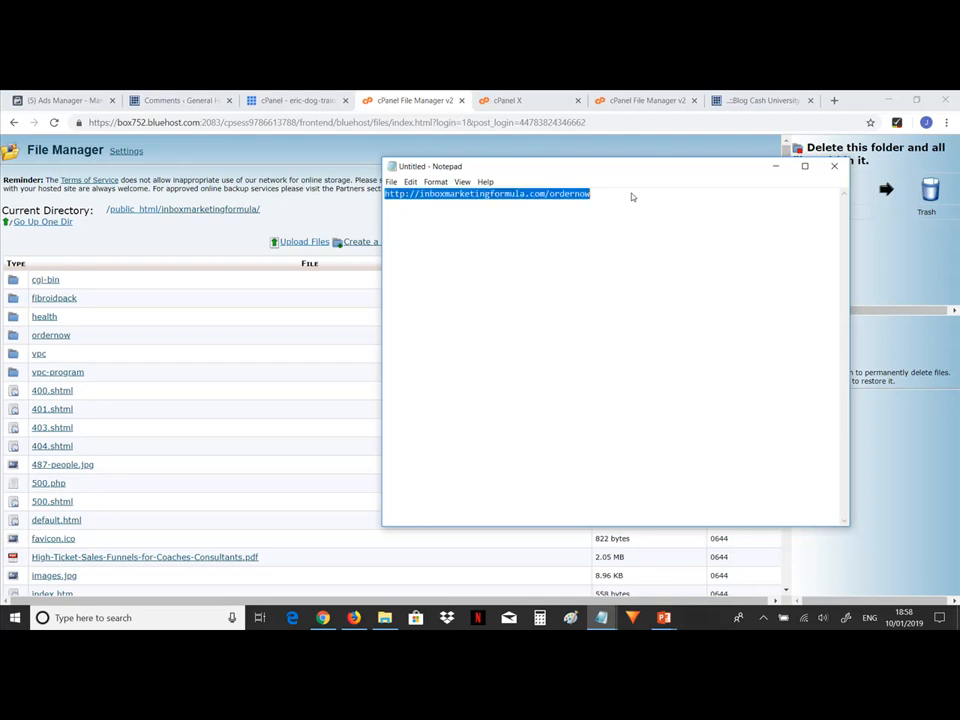
pyautogui.click(836, 101)
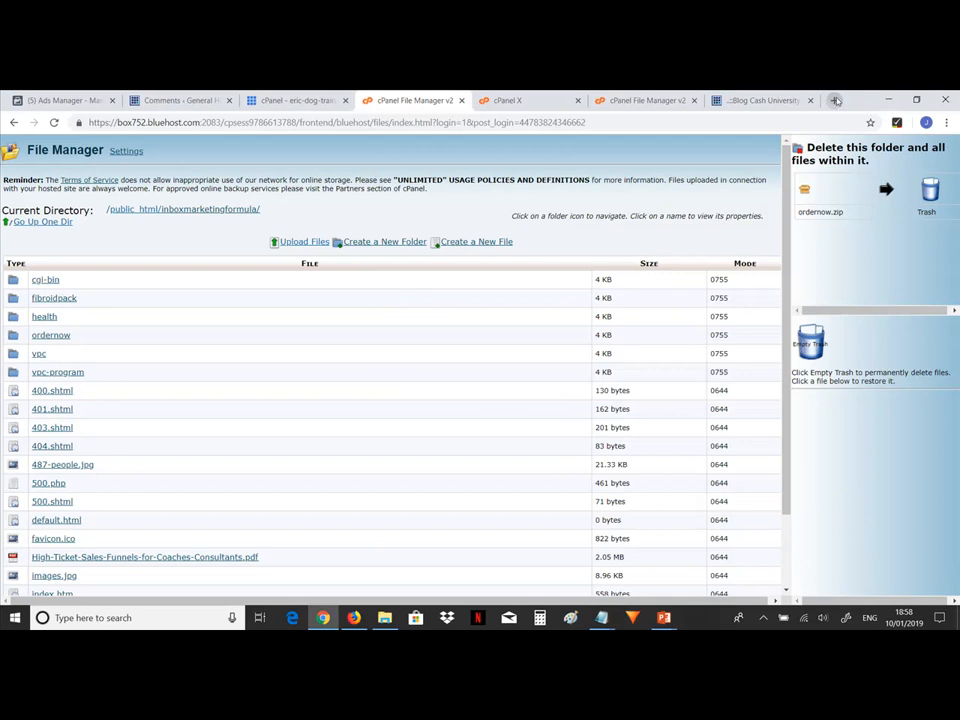
pyautogui.hotkey('ctrl', 'v')
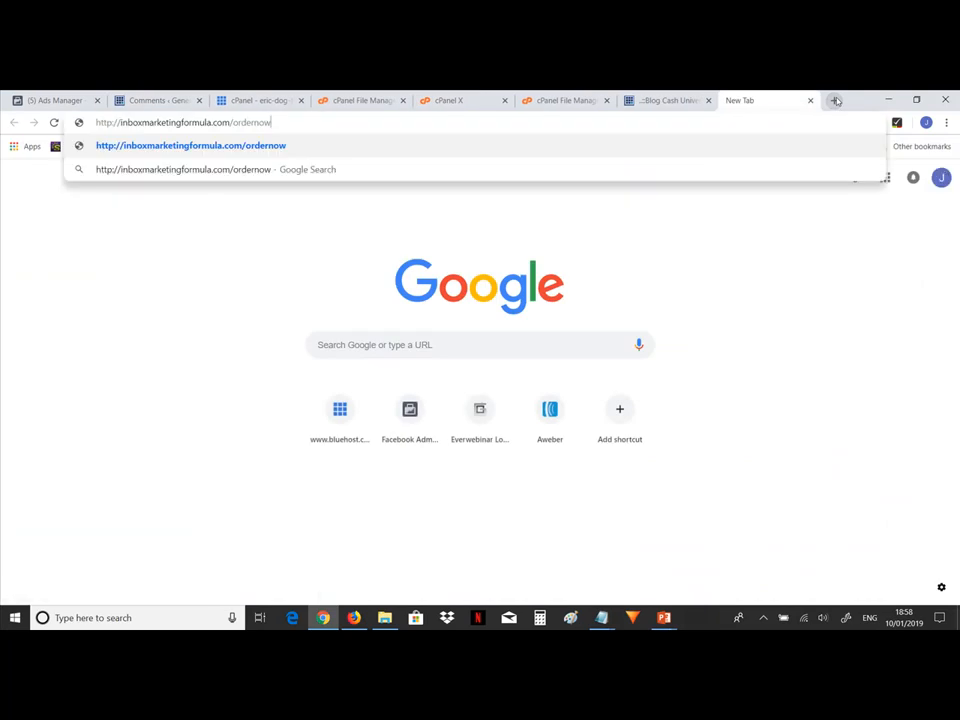
pyautogui.press('Return')
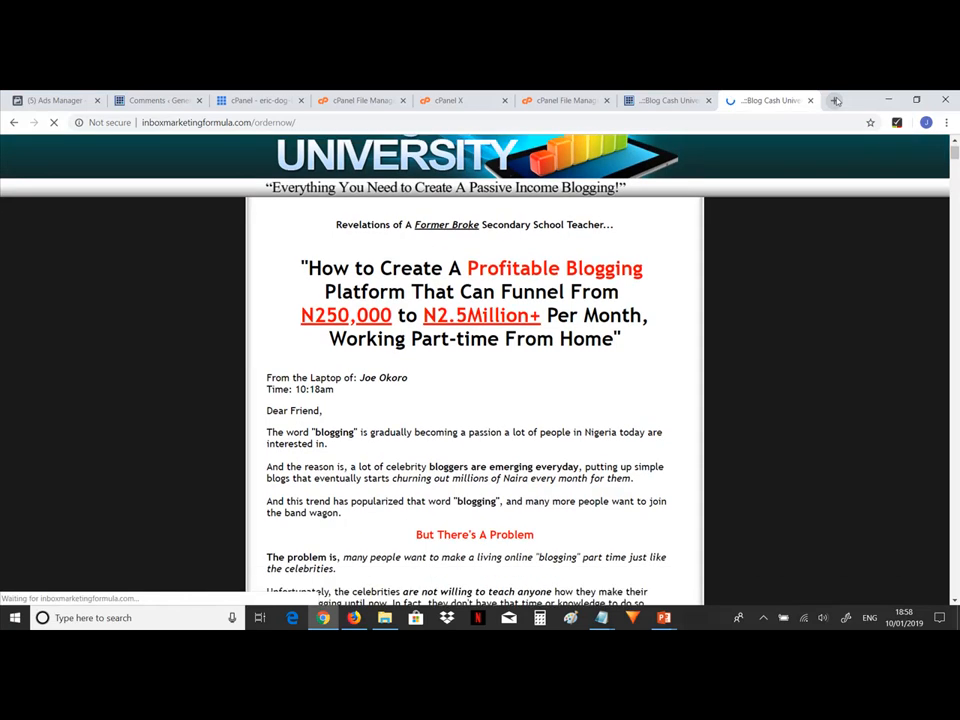
# Scroll through the published ordernow page to check its content and images.
pyautogui.press('pagedown')
pyautogui.press('Down')
pyautogui.press('Down')
pyautogui.press('Down')
pyautogui.press('Down')
pyautogui.press('Down')
pyautogui.press('Down')
pyautogui.press('Down')
pyautogui.press('Down')
pyautogui.press('Down')
pyautogui.press('Down')
pyautogui.press('Down')
pyautogui.press('Down')
pyautogui.press('Down')
pyautogui.press('Down')
pyautogui.press('Down')
pyautogui.press('Down')
pyautogui.press('Down')
pyautogui.press('Down')
pyautogui.press('Down')
pyautogui.press('Down')
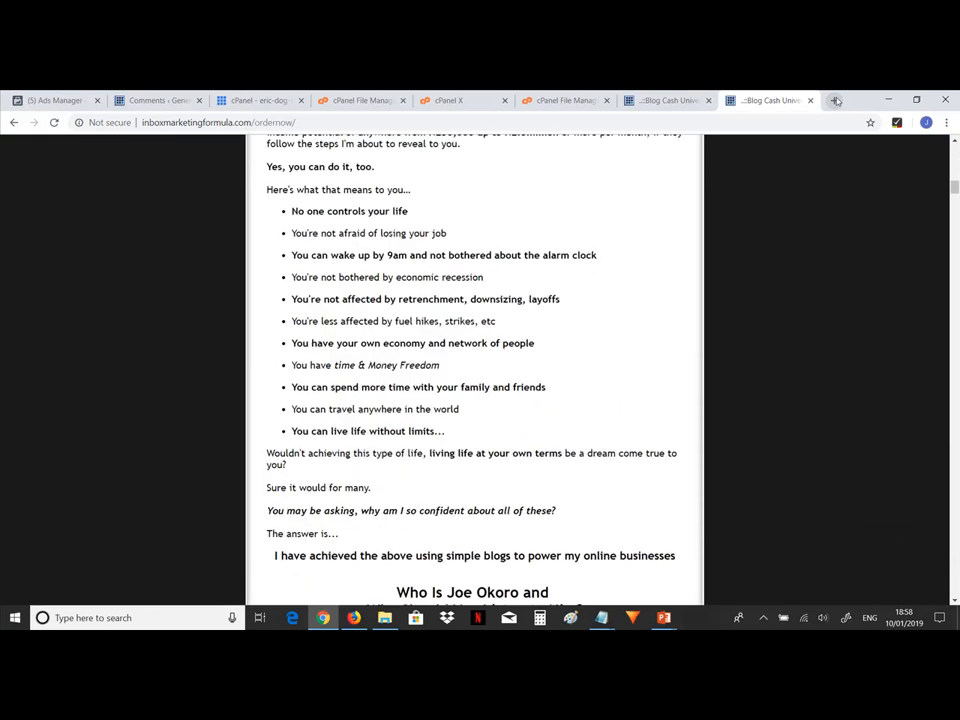
pyautogui.press('Down')
pyautogui.press('Down')
pyautogui.press('Down')
pyautogui.press('Down')
pyautogui.press('Down')
pyautogui.press('Down')
pyautogui.press('Down')
pyautogui.press('Down')
pyautogui.press('Down')
pyautogui.press('Down')
pyautogui.press('Down')
pyautogui.press('Down')
pyautogui.press('Down')
pyautogui.press('Down')
pyautogui.press('Down')
pyautogui.press('Down')
pyautogui.press('Down')
pyautogui.press('Down')
pyautogui.press('Down')
pyautogui.press('Down')
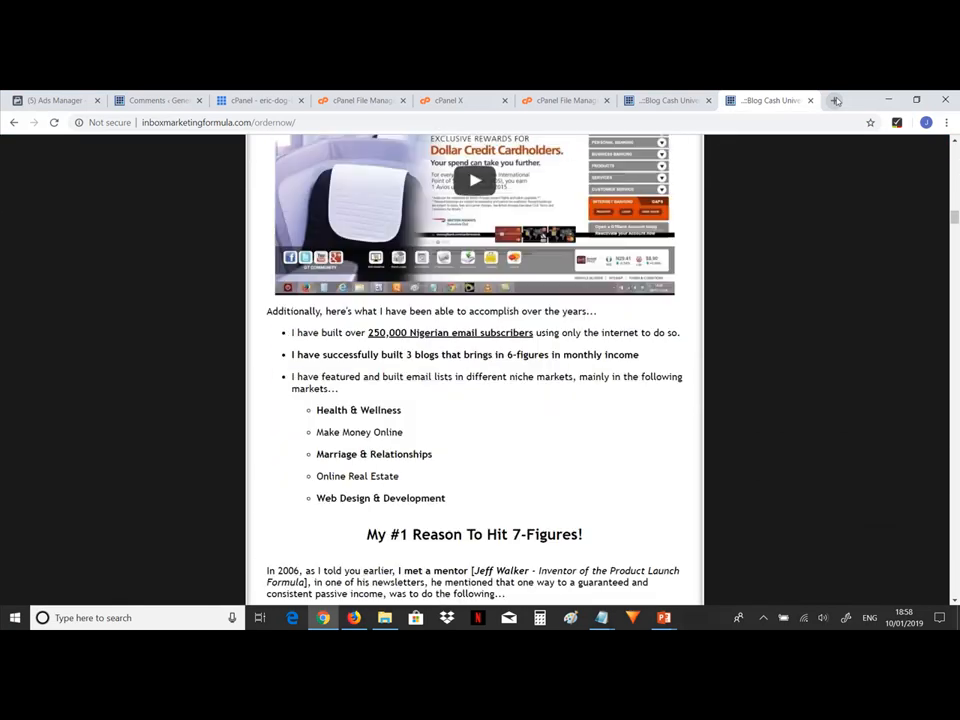
pyautogui.press('Down')
pyautogui.press('Down')
pyautogui.press('Down')
pyautogui.press('Down')
pyautogui.press('Down')
pyautogui.press('Down')
pyautogui.press('Down')
pyautogui.press('Down')
pyautogui.press('Down')
pyautogui.press('Down')
pyautogui.press('Down')
pyautogui.press('Down')
pyautogui.press('Down')
pyautogui.press('Down')
pyautogui.press('Down')
pyautogui.press('Down')
pyautogui.press('Down')
pyautogui.press('Down')
pyautogui.press('Down')
pyautogui.press('Down')
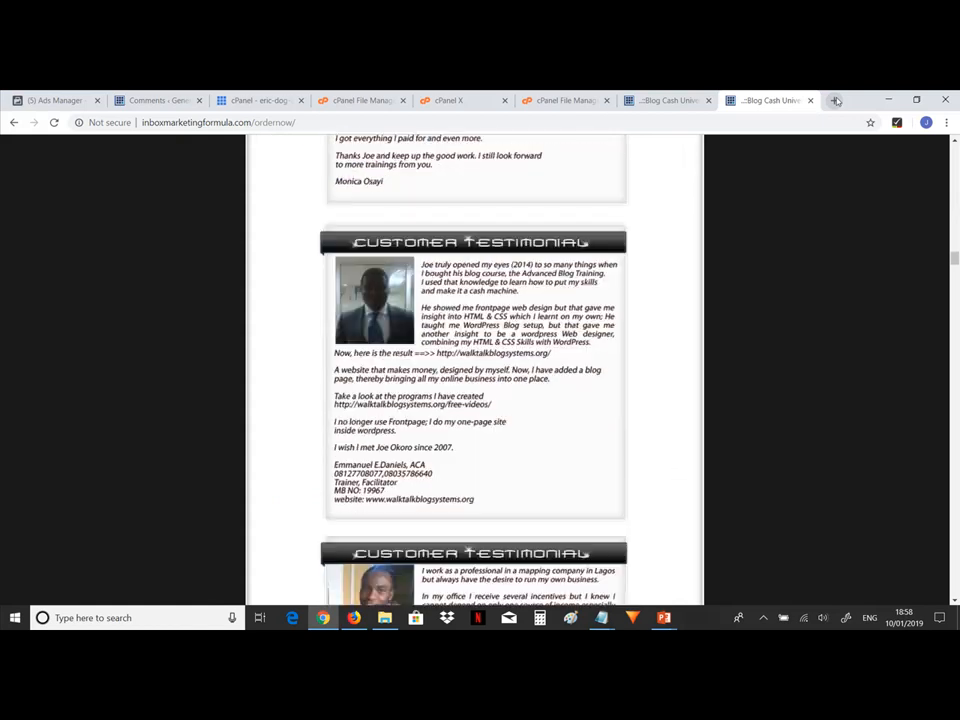
# Continue reviewing the published ordernow page down to the payment options and footer, then back up.
pyautogui.press('Down')
pyautogui.press('Down')
pyautogui.press('Down')
pyautogui.press('Down')
pyautogui.press('Down')
pyautogui.press('Down')
pyautogui.press('Down')
pyautogui.press('Down')
pyautogui.press('Down')
pyautogui.press('Down')
pyautogui.press('Down')
pyautogui.press('Down')
pyautogui.press('Down')
pyautogui.press('Down')
pyautogui.press('Down')
pyautogui.press('Down')
pyautogui.press('Down')
pyautogui.press('Down')
pyautogui.press('Down')
pyautogui.press('Down')
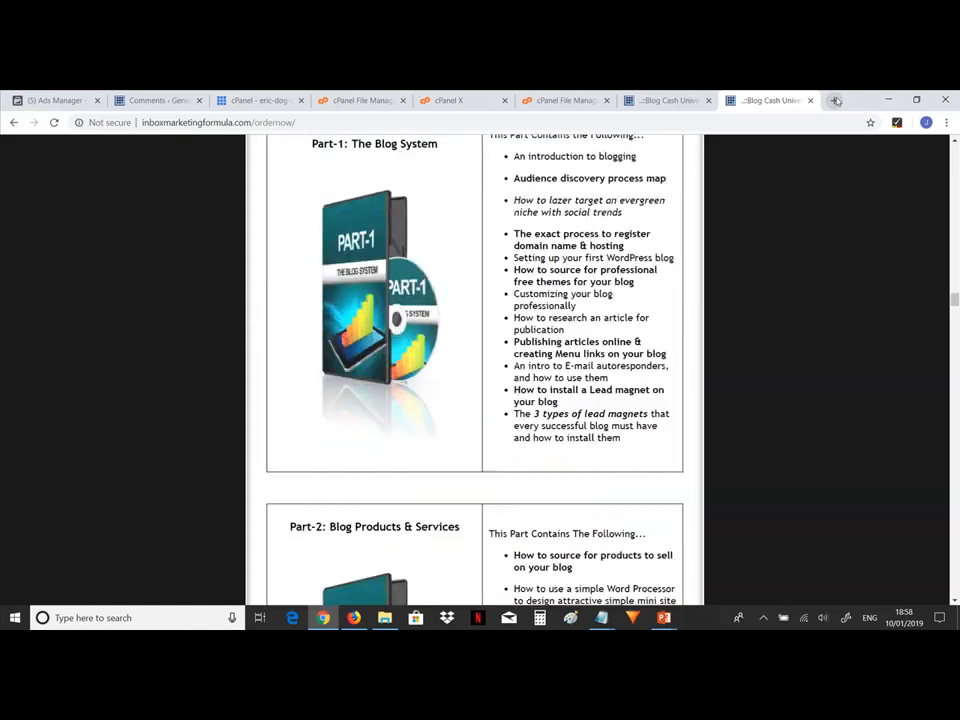
pyautogui.press('Down')
pyautogui.press('Down')
pyautogui.press('Down')
pyautogui.press('Down')
pyautogui.press('Down')
pyautogui.press('Down')
pyautogui.press('Down')
pyautogui.press('Down')
pyautogui.press('Down')
pyautogui.press('Down')
pyautogui.press('Down')
pyautogui.press('Down')
pyautogui.press('Down')
pyautogui.press('Down')
pyautogui.press('Down')
pyautogui.press('Down')
pyautogui.press('Down')
pyautogui.press('Down')
pyautogui.press('Down')
pyautogui.press('Down')
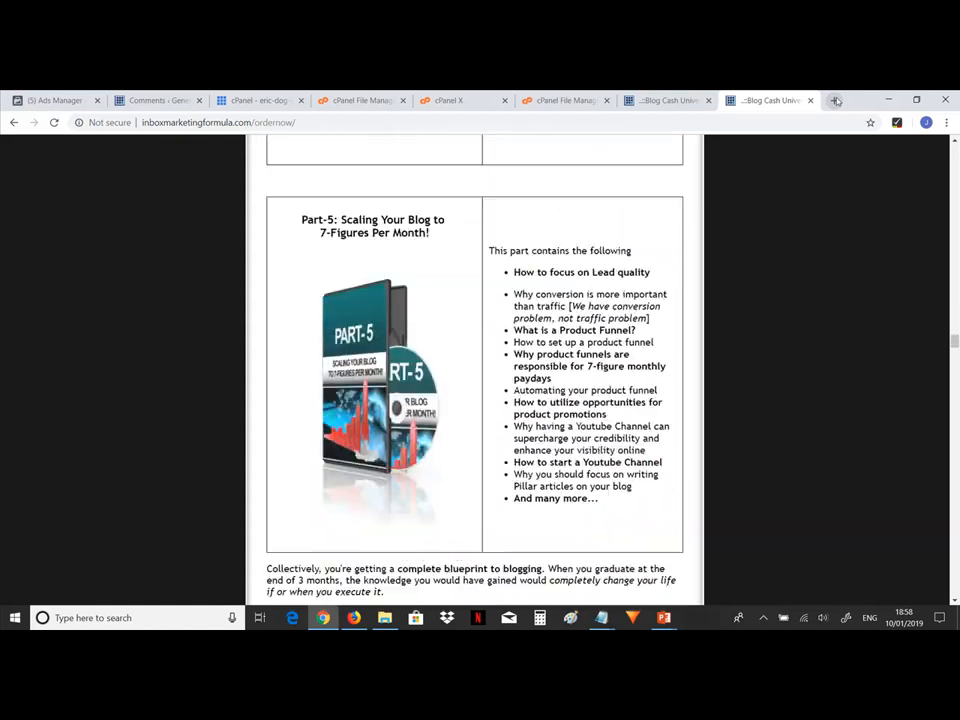
pyautogui.press('Down')
pyautogui.press('Down')
pyautogui.press('Down')
pyautogui.press('Down')
pyautogui.press('Down')
pyautogui.press('Down')
pyautogui.press('Down')
pyautogui.press('Down')
pyautogui.press('Down')
pyautogui.press('Down')
pyautogui.press('Down')
pyautogui.press('Down')
pyautogui.press('Down')
pyautogui.press('Down')
pyautogui.press('Down')
pyautogui.press('Down')
pyautogui.press('Down')
pyautogui.press('Down')
pyautogui.press('Down')
pyautogui.press('Down')
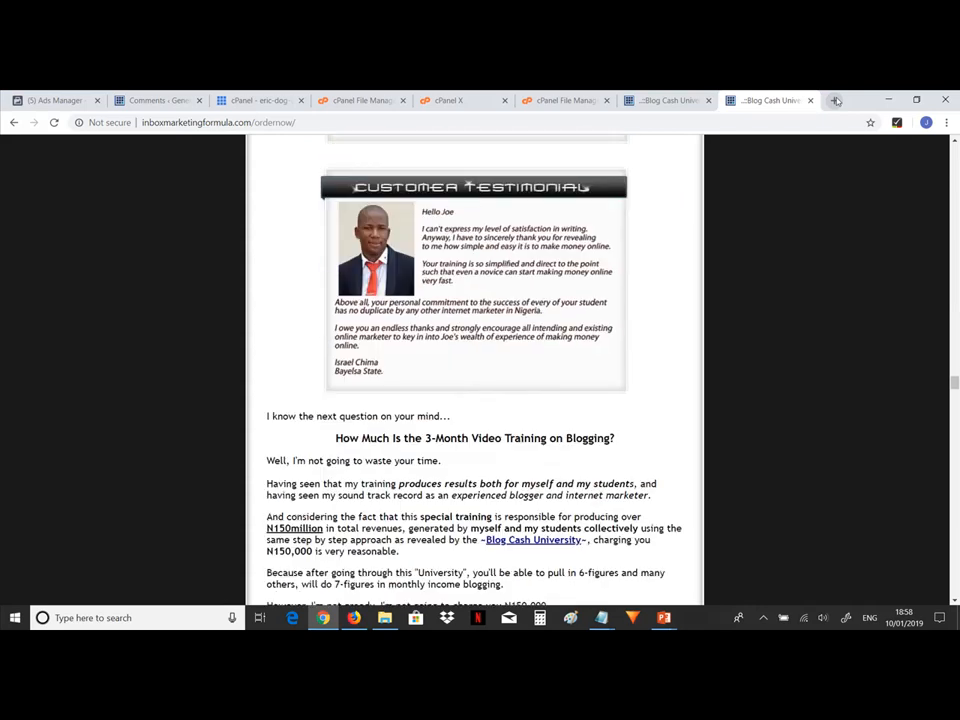
pyautogui.press('Down')
pyautogui.press('Down')
pyautogui.press('Down')
pyautogui.press('Down')
pyautogui.press('Down')
pyautogui.press('Down')
pyautogui.press('Down')
pyautogui.press('Down')
pyautogui.press('Down')
pyautogui.press('Down')
pyautogui.press('Down')
pyautogui.press('Down')
pyautogui.press('Down')
pyautogui.press('Down')
pyautogui.press('Down')
pyautogui.press('Down')
pyautogui.press('Down')
pyautogui.press('Down')
pyautogui.press('Down')
pyautogui.press('Down')
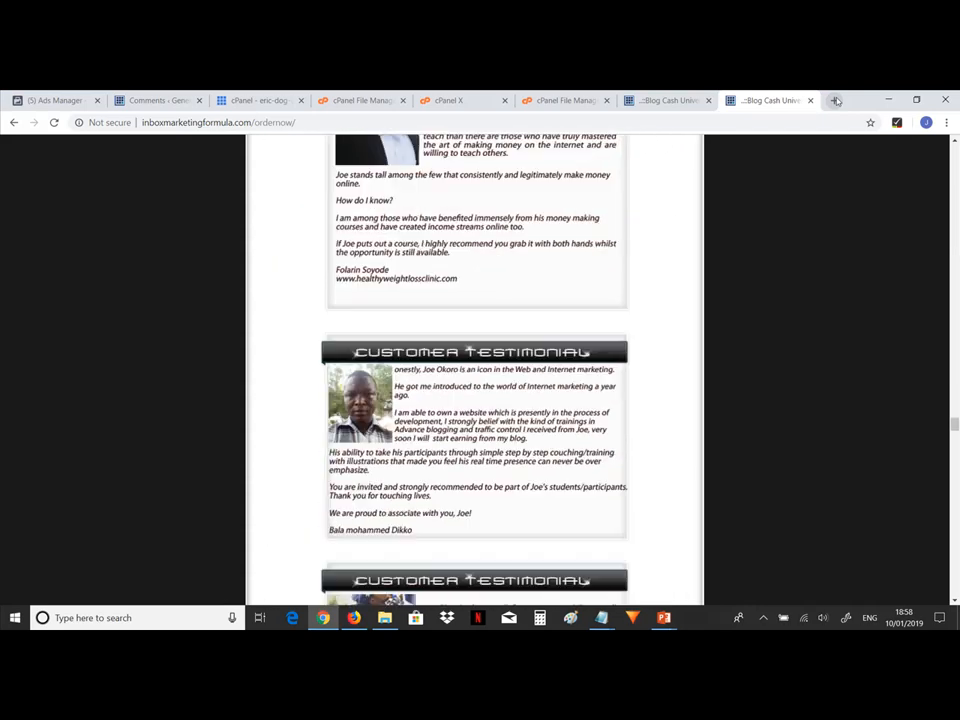
pyautogui.press('Down')
pyautogui.press('Down')
pyautogui.press('Down')
pyautogui.press('Down')
pyautogui.press('Down')
pyautogui.press('Down')
pyautogui.press('Down')
pyautogui.press('Down')
pyautogui.press('Down')
pyautogui.press('Down')
pyautogui.press('Down')
pyautogui.press('Down')
pyautogui.press('Down')
pyautogui.press('Down')
pyautogui.press('Down')
pyautogui.press('Down')
pyautogui.press('Down')
pyautogui.press('Down')
pyautogui.press('Down')
pyautogui.press('Down')
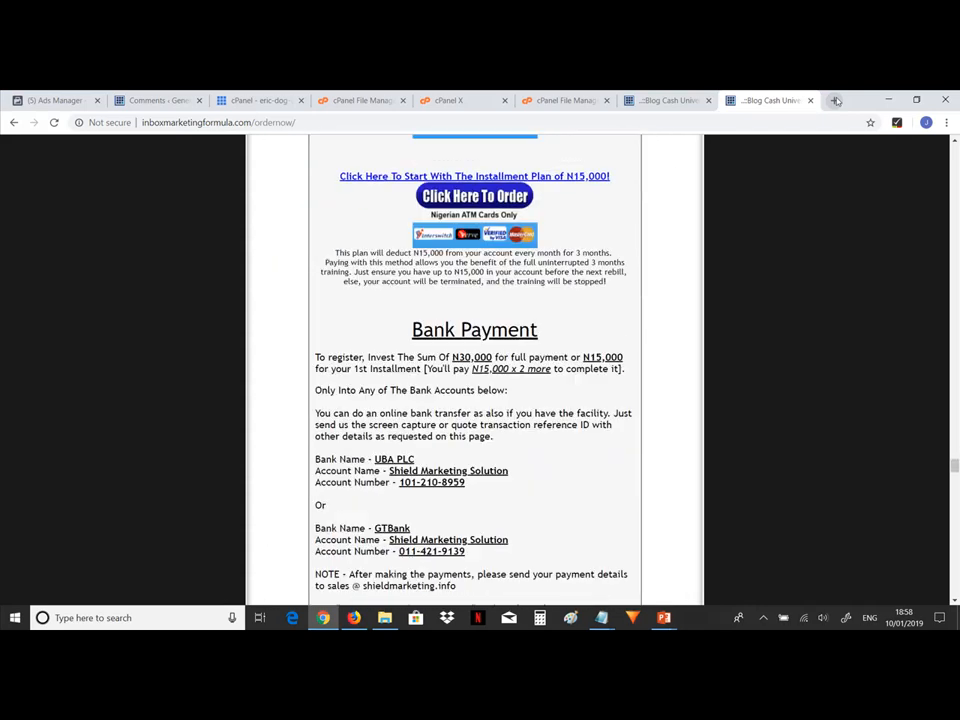
pyautogui.press('Down')
pyautogui.press('Down')
pyautogui.press('Down')
pyautogui.press('Down')
pyautogui.press('Down')
pyautogui.press('Down')
pyautogui.press('Down')
pyautogui.press('Down')
pyautogui.press('Down')
pyautogui.press('Down')
pyautogui.press('Down')
pyautogui.press('Down')
pyautogui.press('Down')
pyautogui.press('Down')
pyautogui.press('Down')
pyautogui.press('Down')
pyautogui.press('Down')
pyautogui.press('Down')
pyautogui.press('Down')
pyautogui.press('Down')
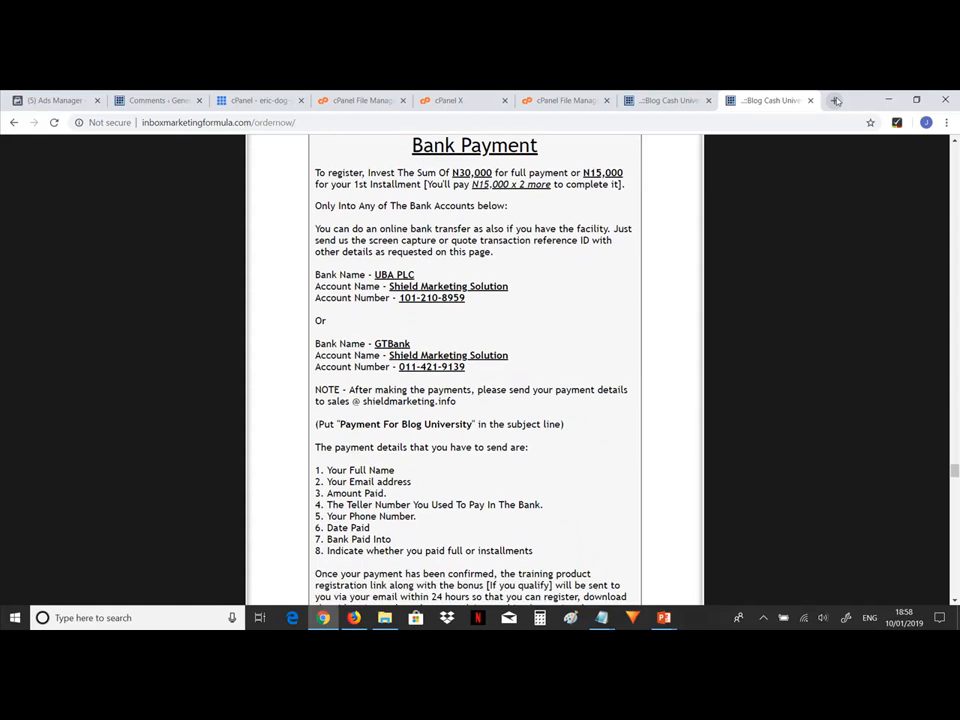
pyautogui.press('Down')
pyautogui.press('Down')
pyautogui.press('Down')
pyautogui.press('Down')
pyautogui.press('Down')
pyautogui.press('Down')
pyautogui.press('Down')
pyautogui.press('Down')
pyautogui.press('Down')
pyautogui.press('Down')
pyautogui.press('Down')
pyautogui.press('Down')
pyautogui.press('Down')
pyautogui.press('Down')
pyautogui.press('Down')
pyautogui.press('Down')
pyautogui.press('Down')
pyautogui.press('Down')
pyautogui.press('Down')
pyautogui.press('Down')
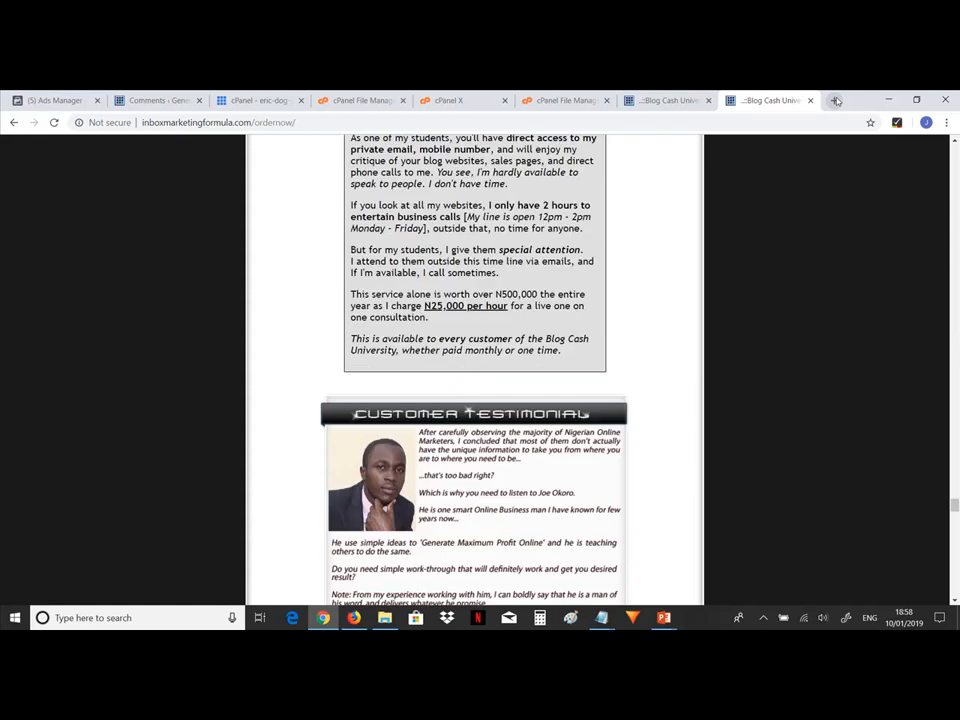
pyautogui.press('Down')
pyautogui.press('Down')
pyautogui.press('Down')
pyautogui.press('Down')
pyautogui.press('Down')
pyautogui.press('Down')
pyautogui.press('Down')
pyautogui.press('Down')
pyautogui.press('Down')
pyautogui.press('Down')
pyautogui.press('Down')
pyautogui.press('Down')
pyautogui.press('Down')
pyautogui.press('Down')
pyautogui.press('Down')
pyautogui.press('Down')
pyautogui.press('Down')
pyautogui.press('Down')
pyautogui.press('Down')
pyautogui.press('Down')
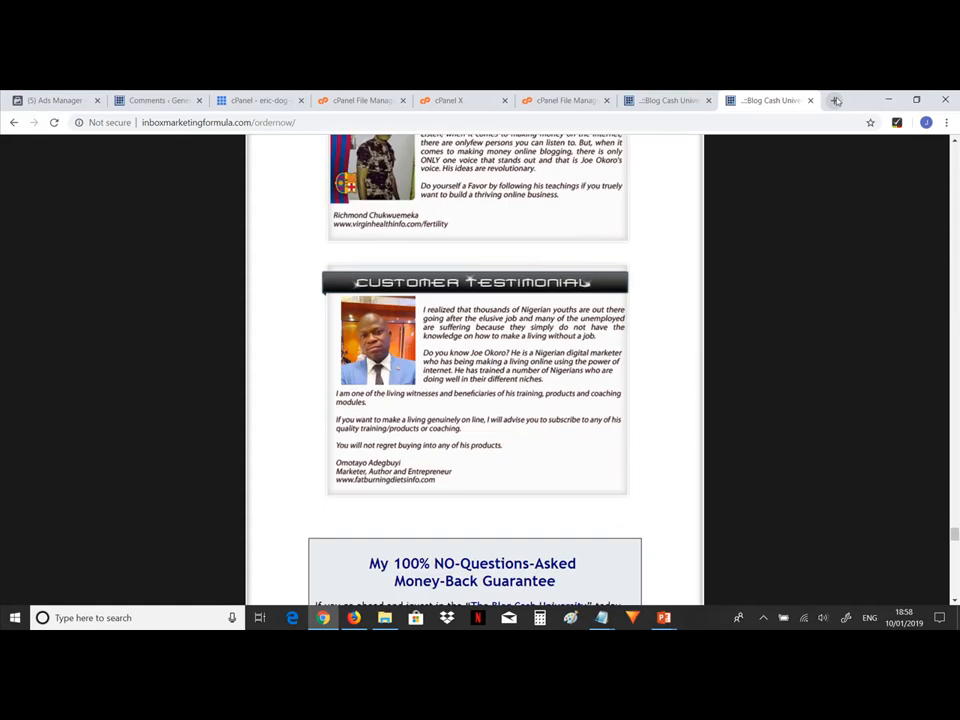
pyautogui.press('Down')
pyautogui.press('Down')
pyautogui.press('Down')
pyautogui.press('Down')
pyautogui.press('Down')
pyautogui.press('Down')
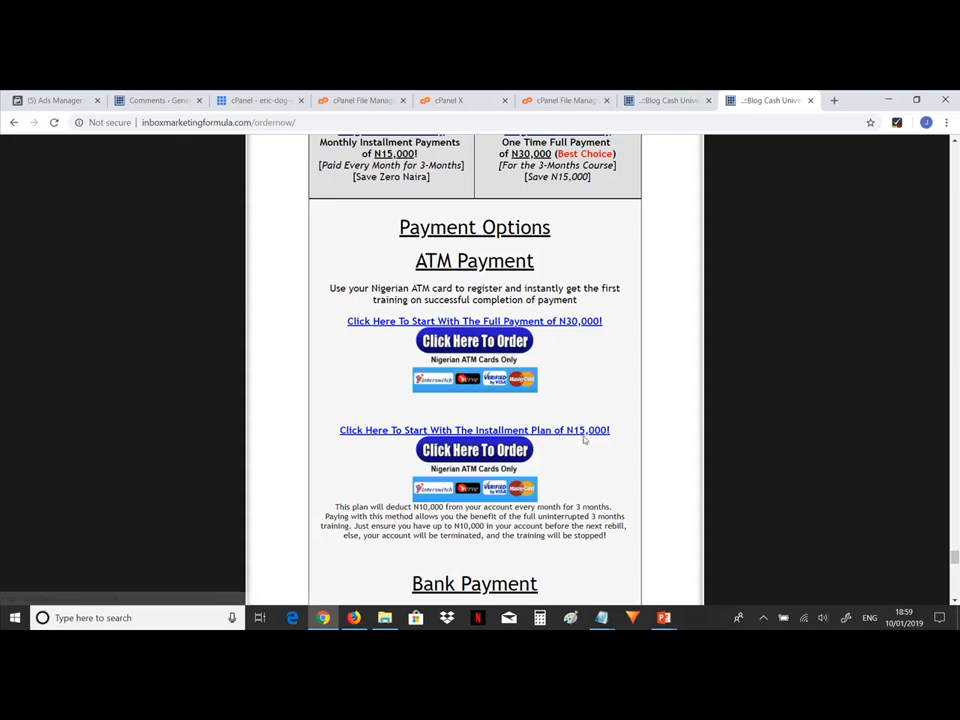
pyautogui.scroll(-1, 585, 440)
pyautogui.scroll(-5, 585, 440)
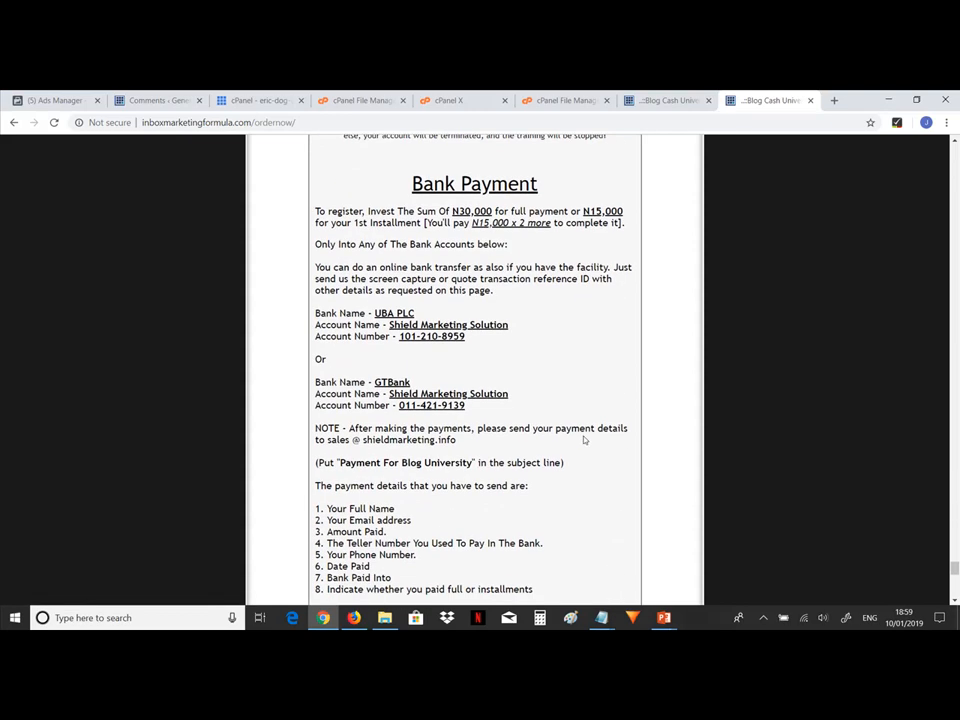
pyautogui.scroll(-10, 585, 440)
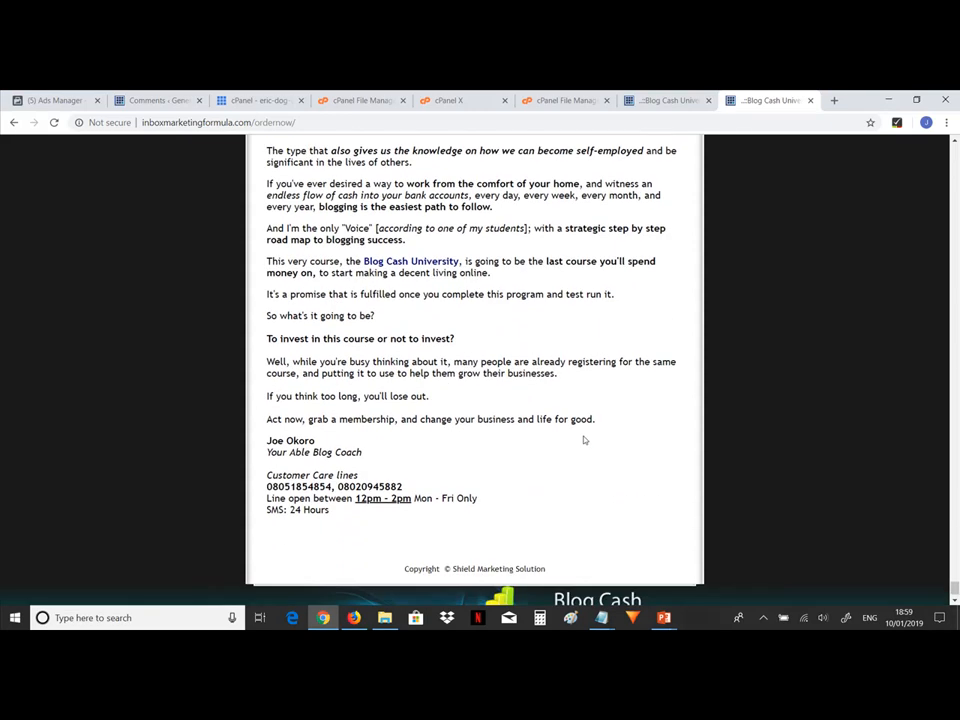
pyautogui.scroll(3, 585, 440)
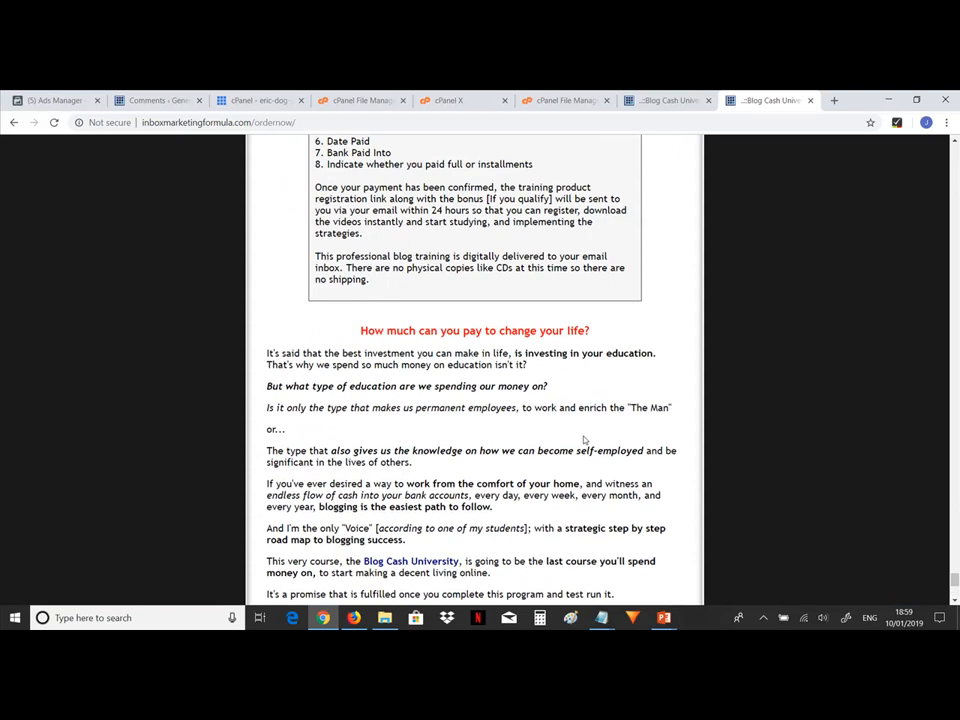
pyautogui.scroll(15, 955, 155)
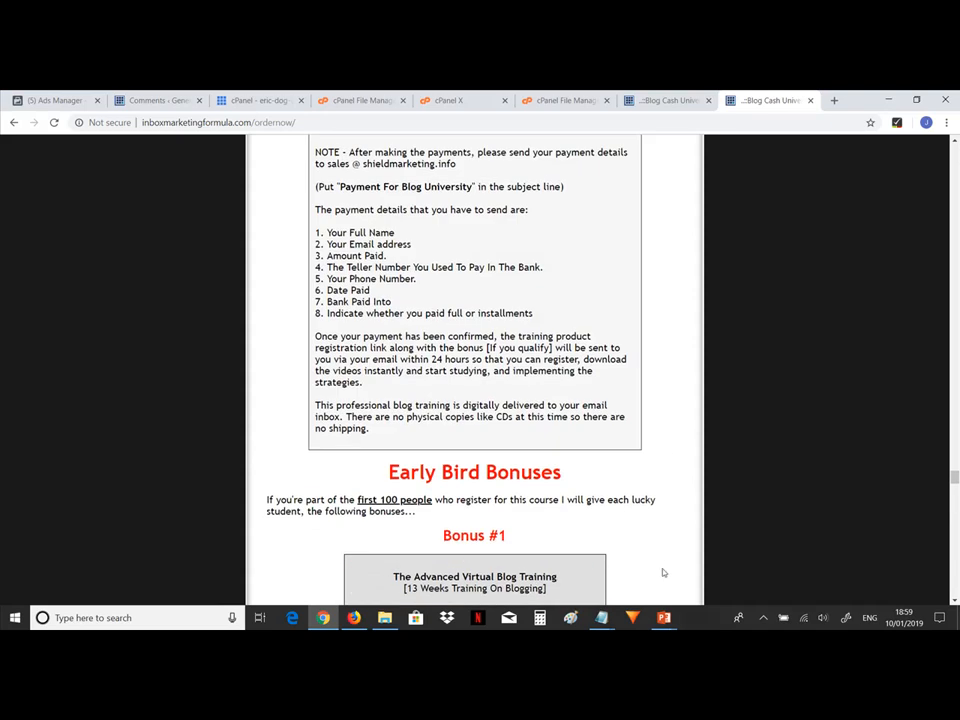
# Switch to the PowerPoint slide show and advance to the next slide.
pyautogui.moveTo(663, 617)
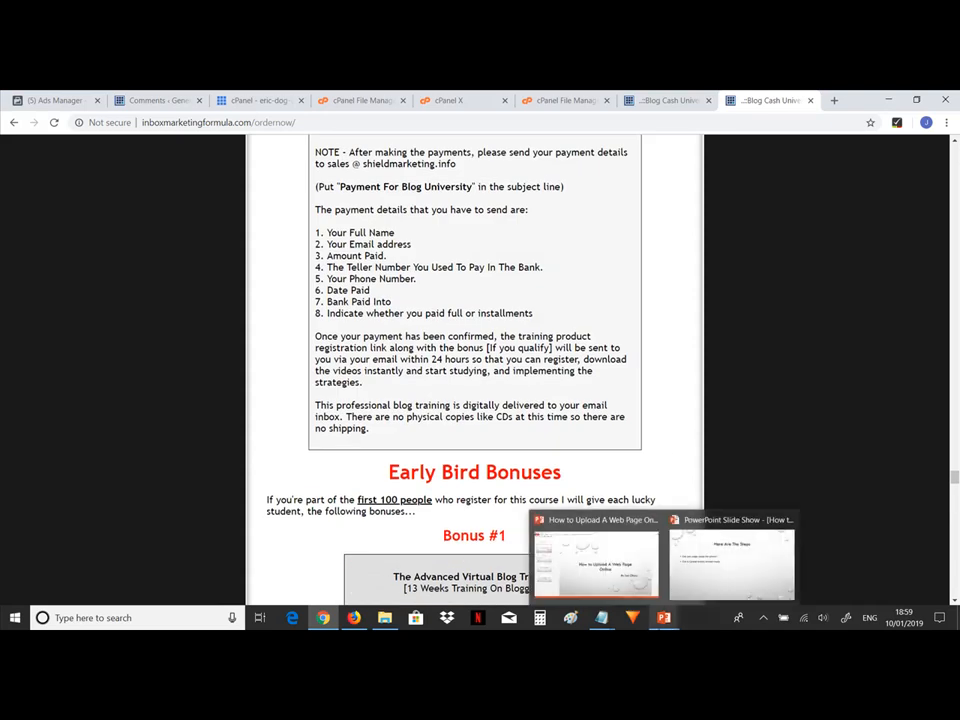
pyautogui.click(726, 580)
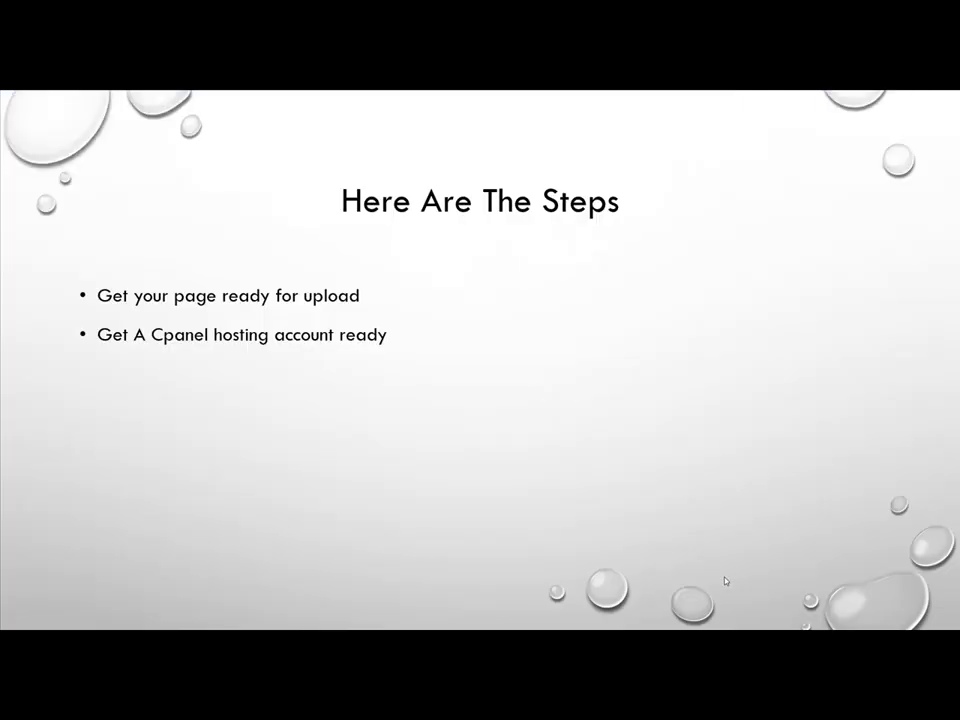
pyautogui.click(726, 580)
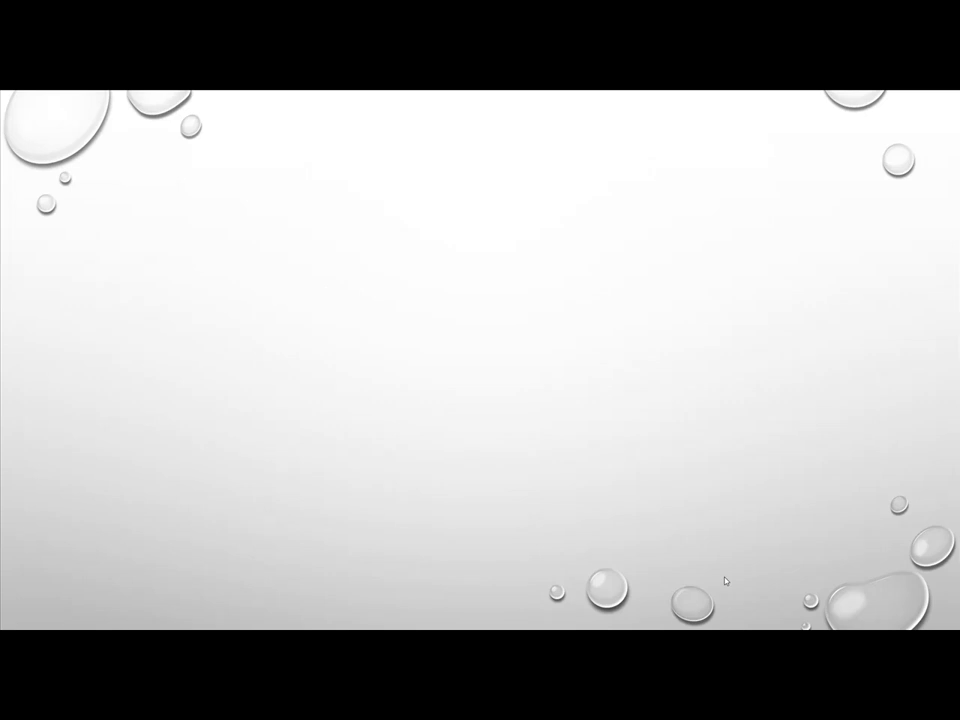